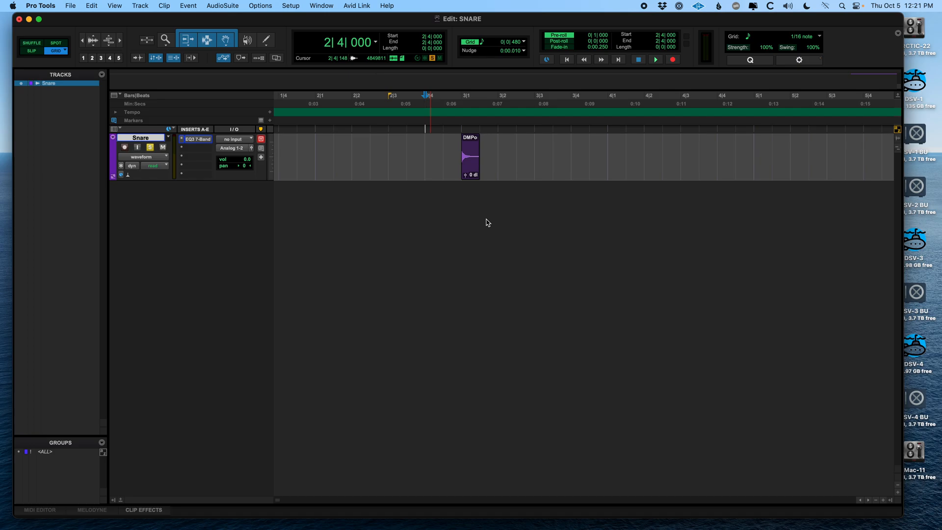
Step: Zoom the timeline in around the snare clip and place the edit cursor at the clip's start, 3|1|000
key(super+bracketright)
key(super+bracketright)
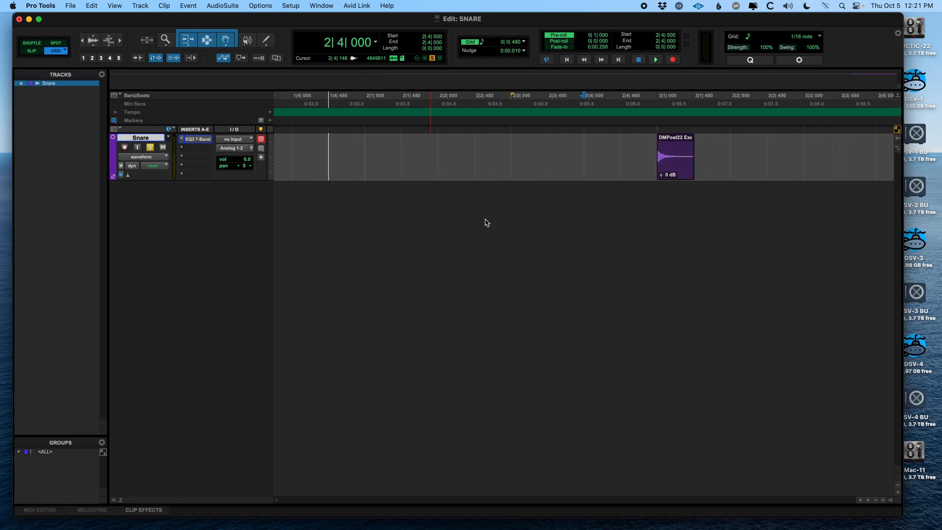
key(super+bracketleft)
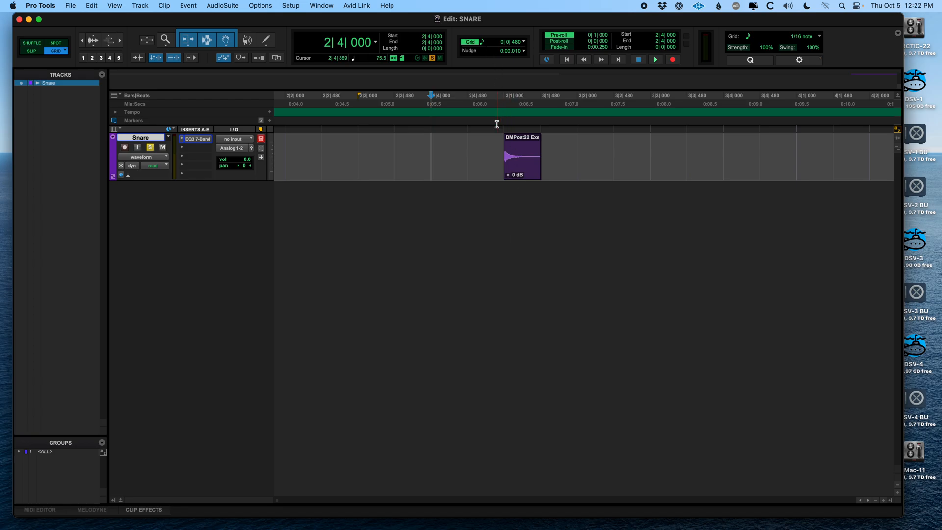
click(500, 153)
Step: In the Mix window, unsolo the Snare track and show the Inserts F-J and EQ Curve views
key(super+equal)
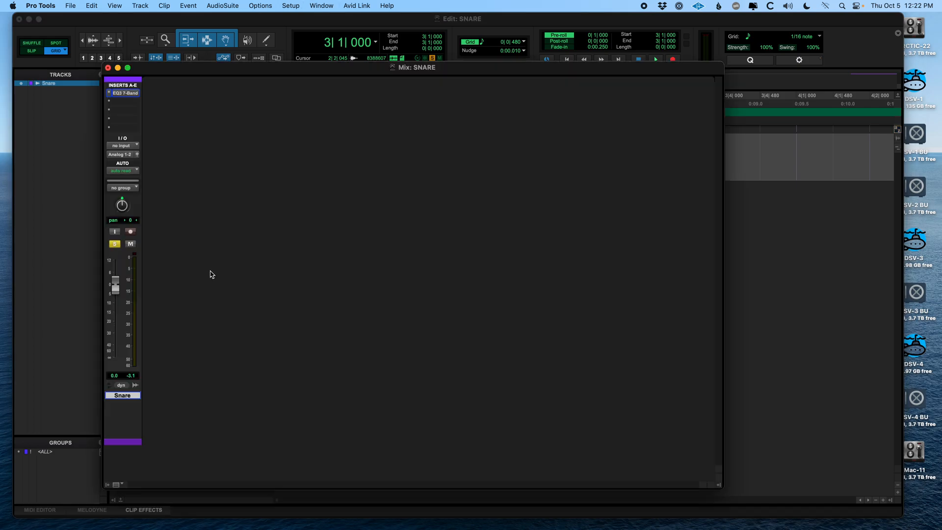
click(114, 245)
click(120, 87)
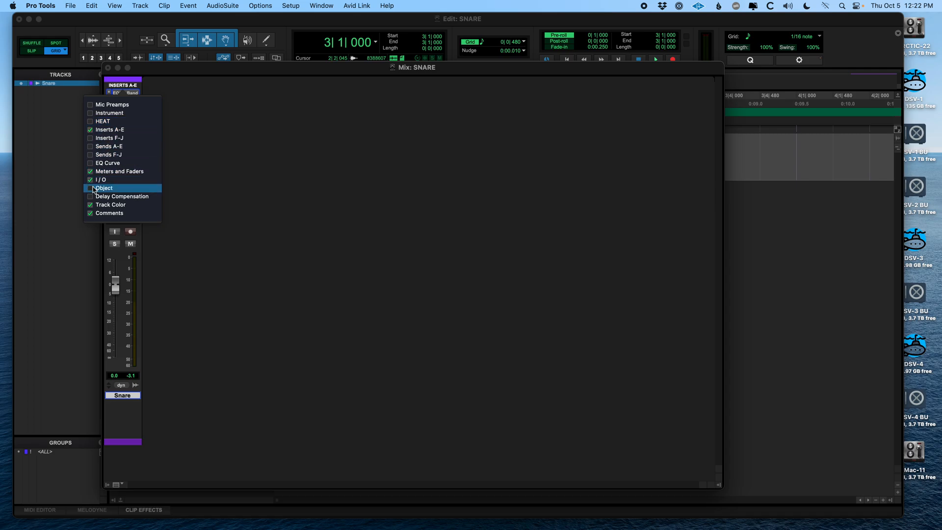
click(98, 138)
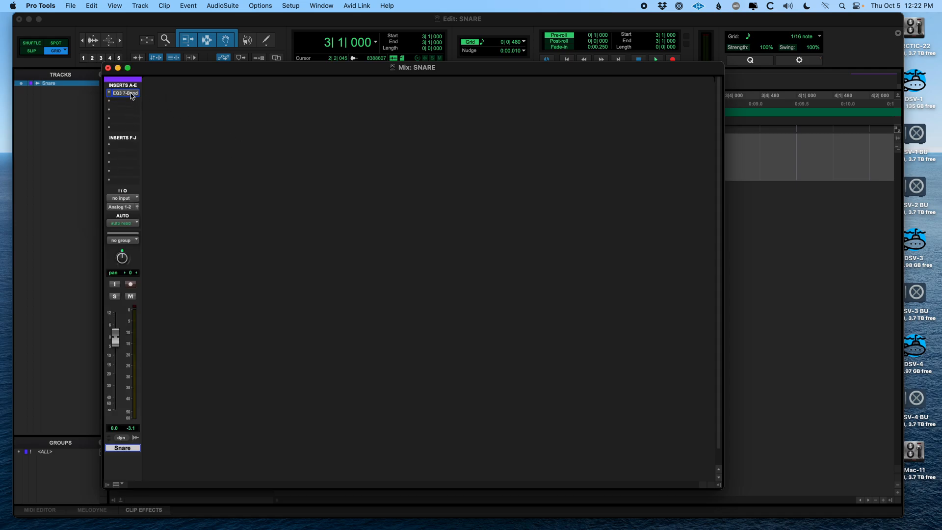
click(130, 87)
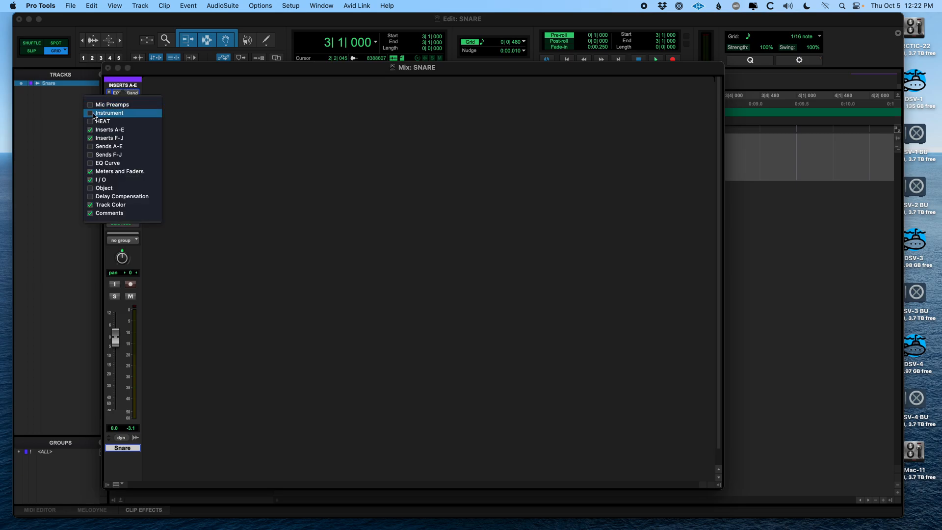
click(91, 165)
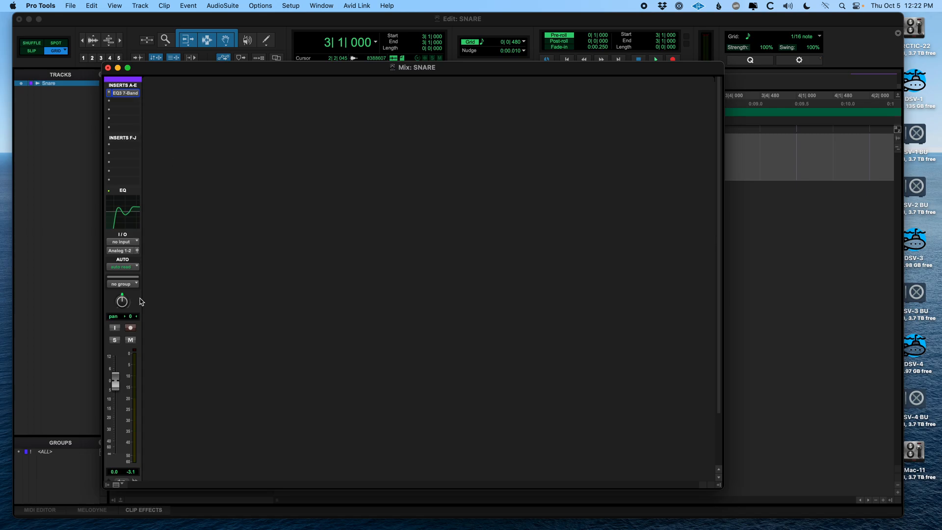
click(108, 68)
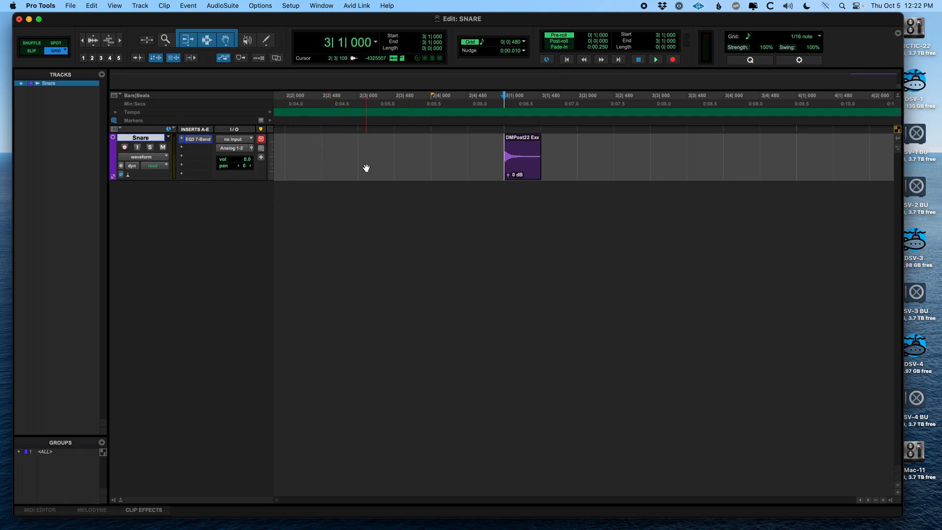
Step: Show the Inserts F-J column in the Edit window and hide it again
click(114, 129)
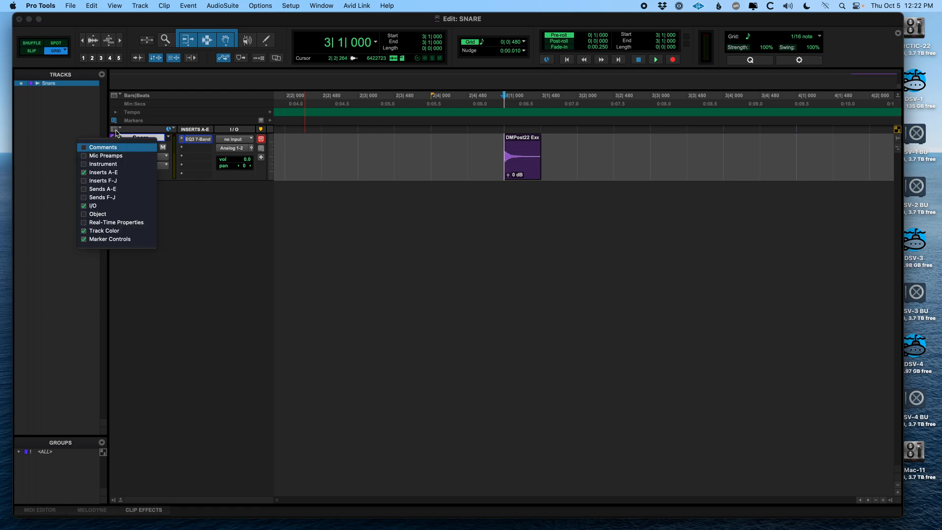
click(84, 181)
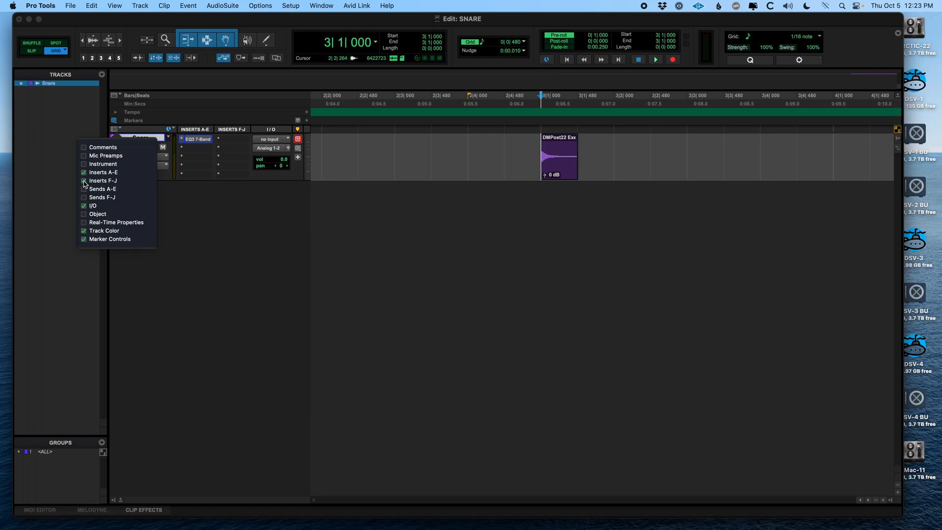
click(85, 181)
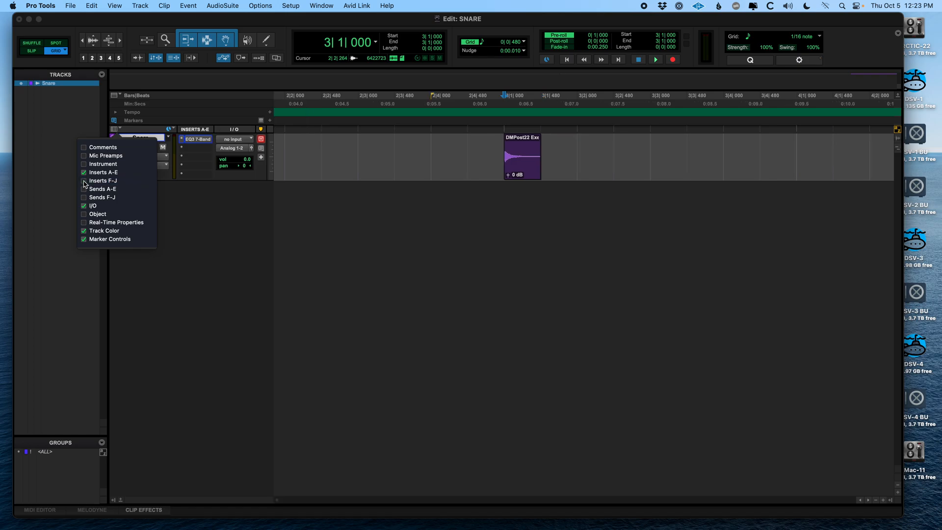
click(200, 215)
Step: Place the playback start at 2|4|480, just before the snare clip, and audition the clip twice
click(467, 148)
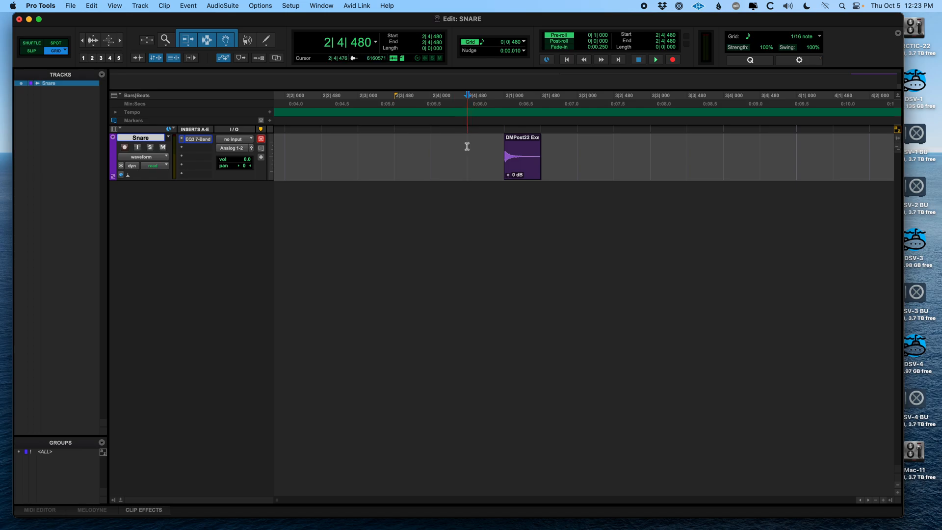
key(space)
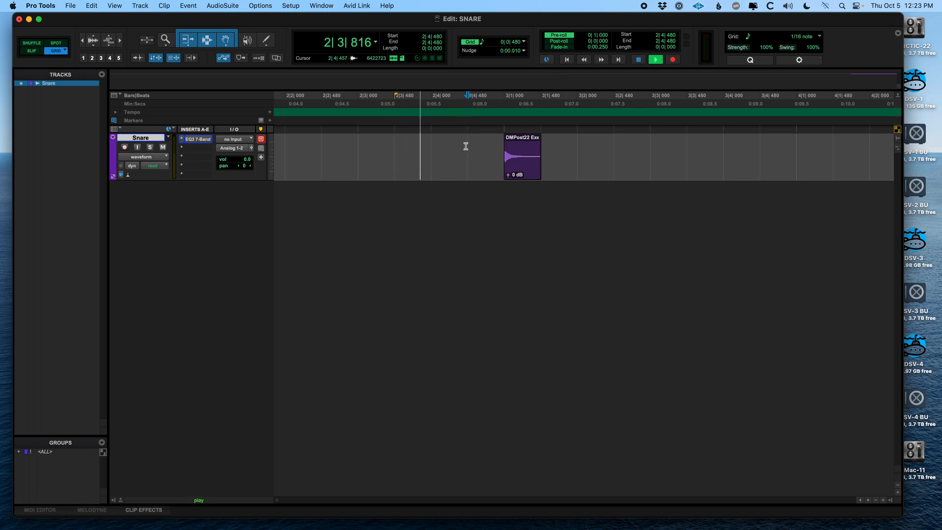
key(space)
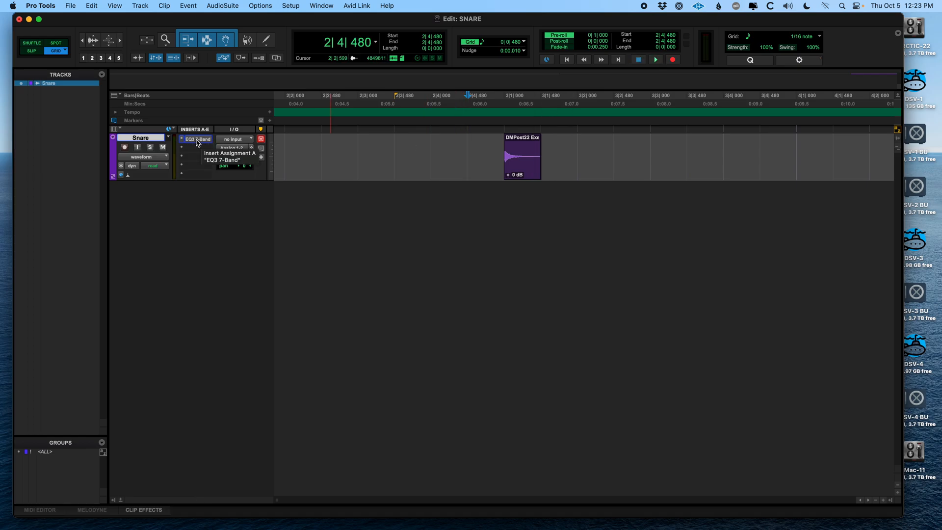
key(space)
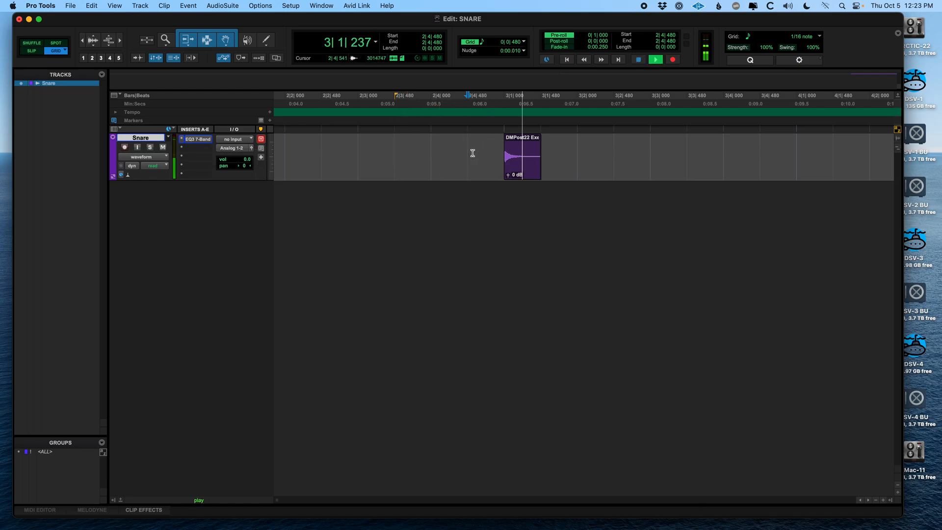
key(space)
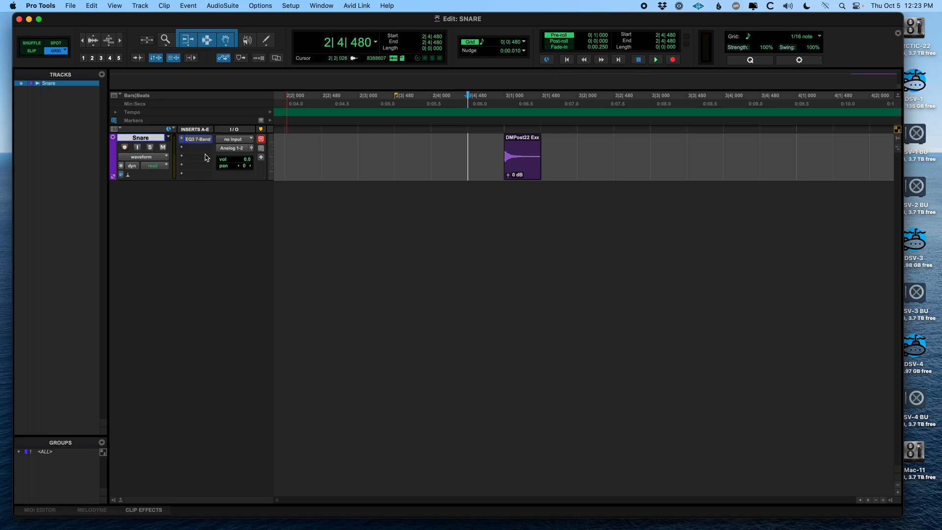
Step: Insert the Mod Delay III (mono) plug-in in the Snare track's second insert slot and move its window below the track
click(185, 148)
mouse_move(206, 149)
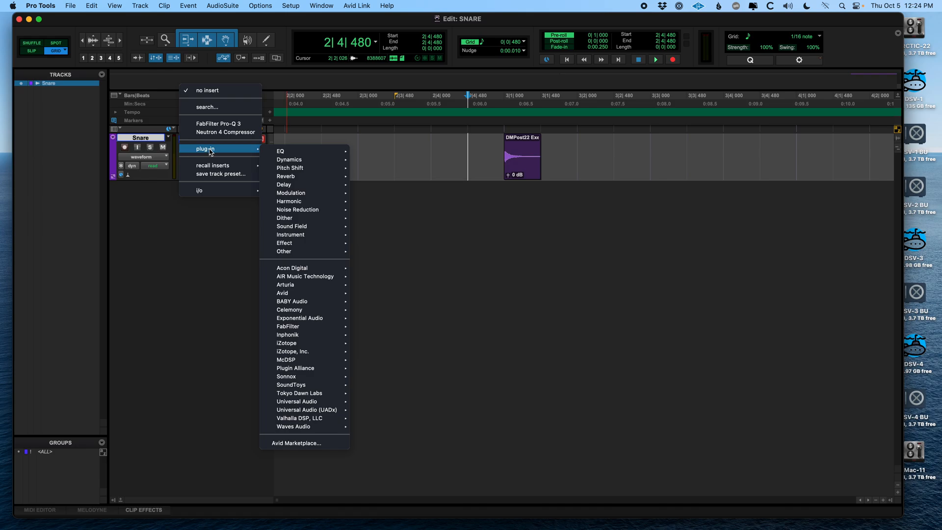
mouse_move(308, 187)
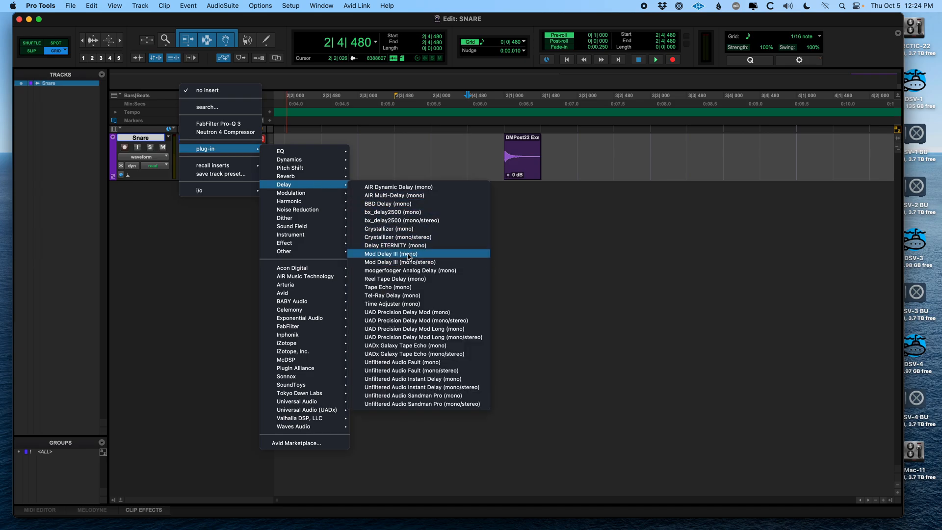
click(409, 256)
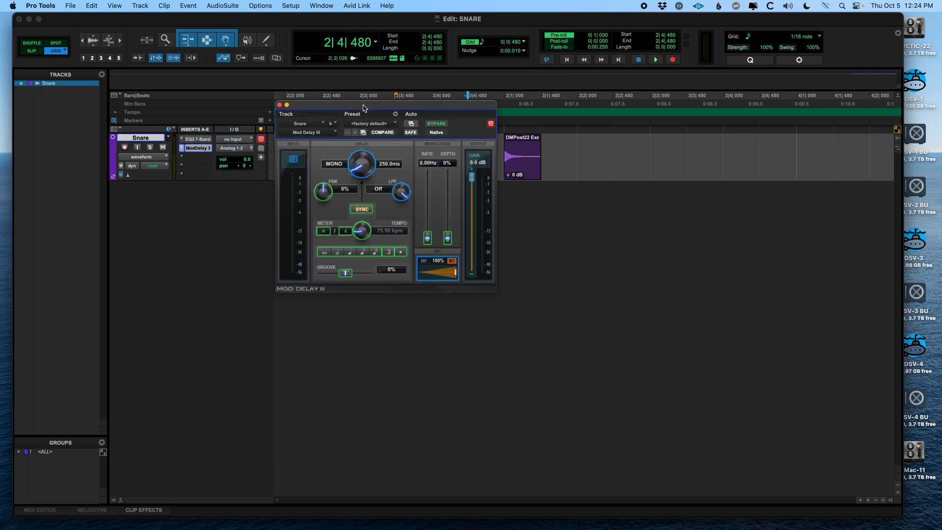
drag(364, 108, 408, 207)
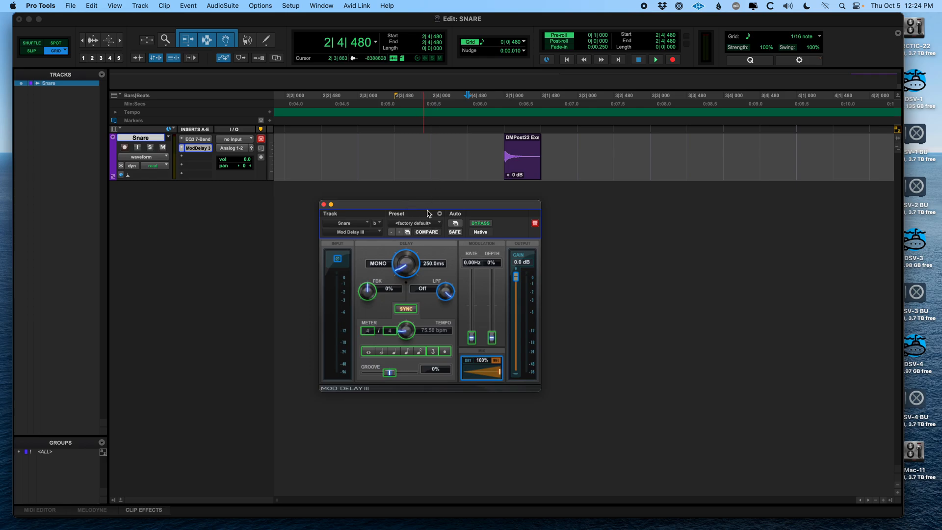
Step: Set the Mod Delay III delay time to 559 ms, feedback to 50% and the wet/dry mix to 51%
drag(406, 271, 403, 255)
drag(367, 292, 364, 261)
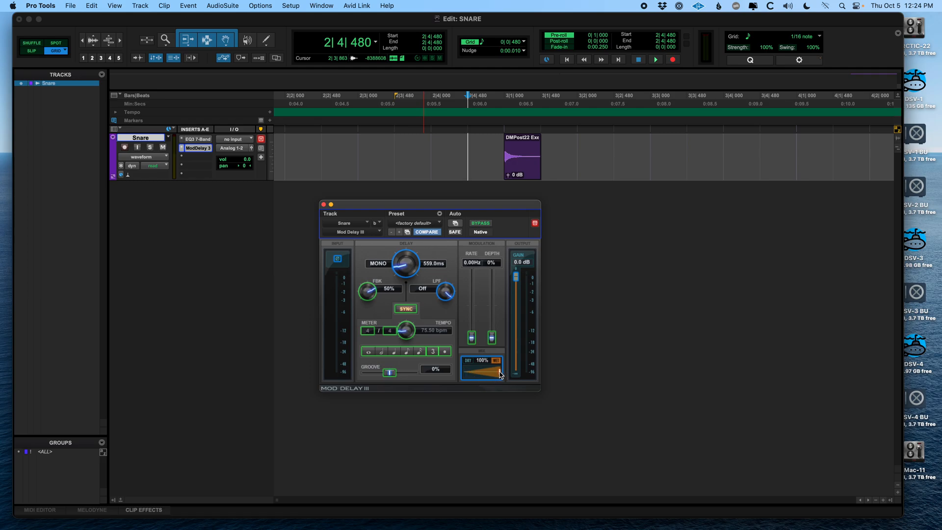
drag(501, 375, 478, 379)
Step: Move the plug-in window aside and play the snare with the delay from 3|1|000
drag(449, 206, 377, 208)
click(508, 140)
key(space)
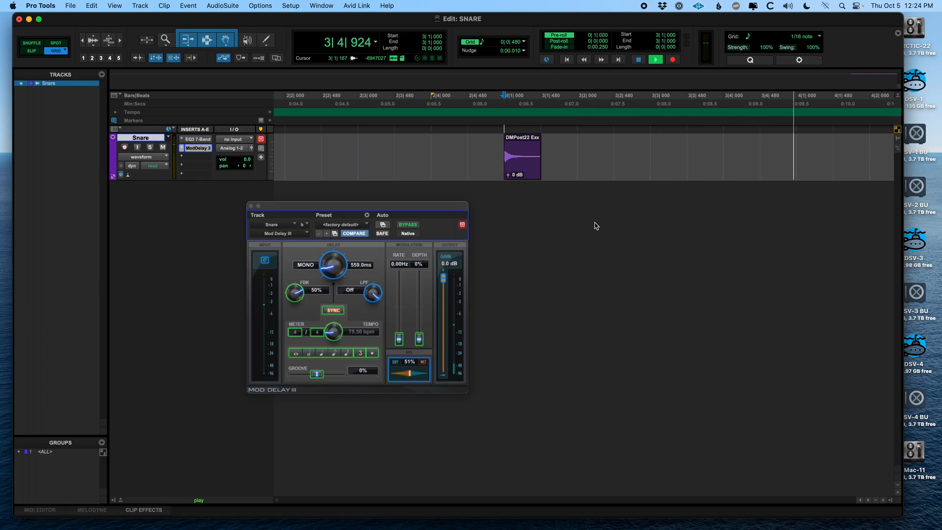
key(space)
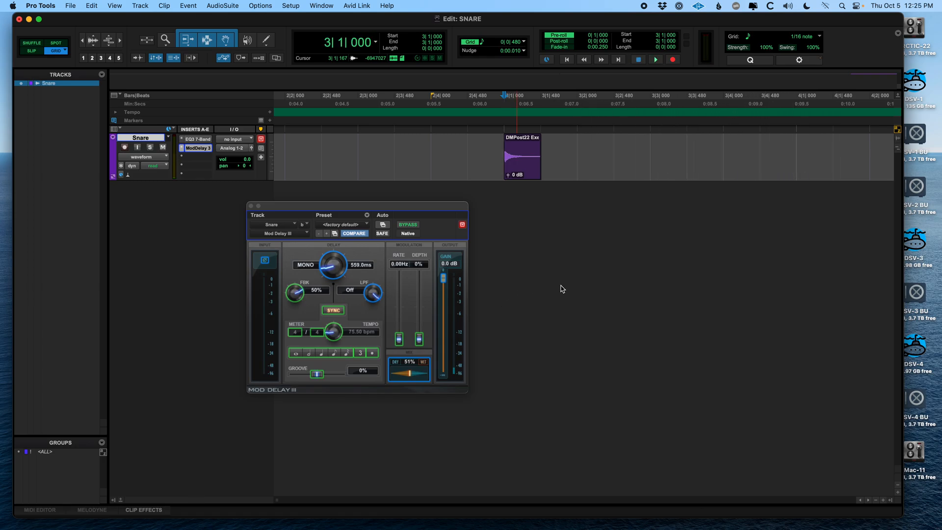
Step: Lower the Mod Delay III mix to 44% and raise the snare clip's gain to +6.9 dB
drag(410, 376, 407, 377)
click(532, 171)
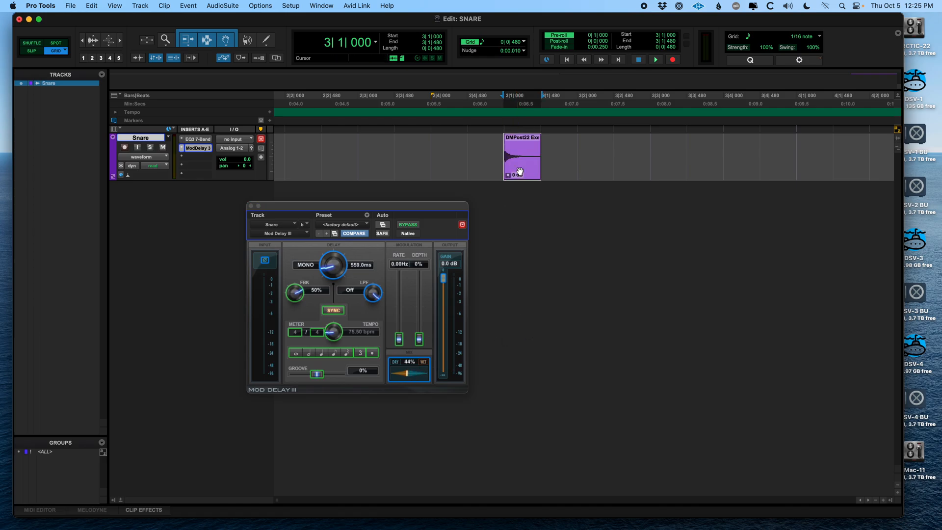
drag(508, 178, 508, 176)
Step: Clear the clip selection and play the louder snare clip from 3|1|000 twice to hear its delay repeats
click(489, 141)
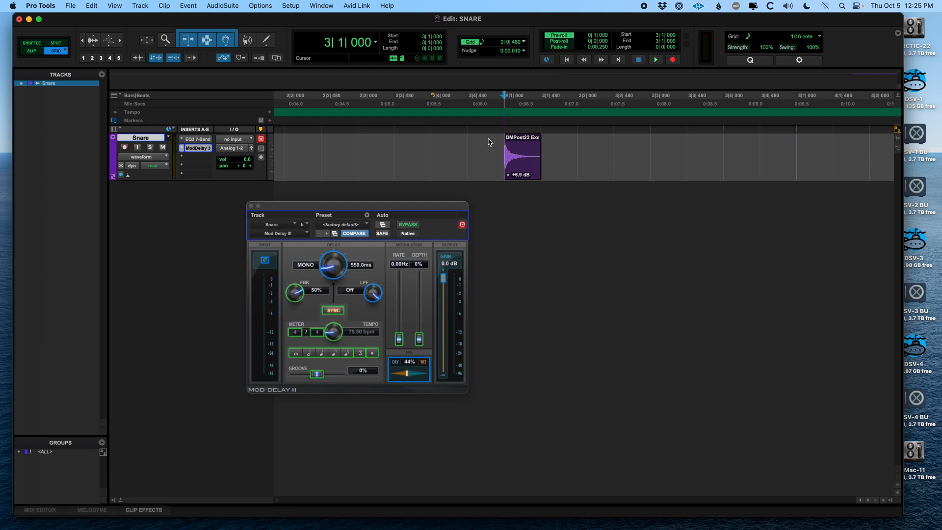
key(space)
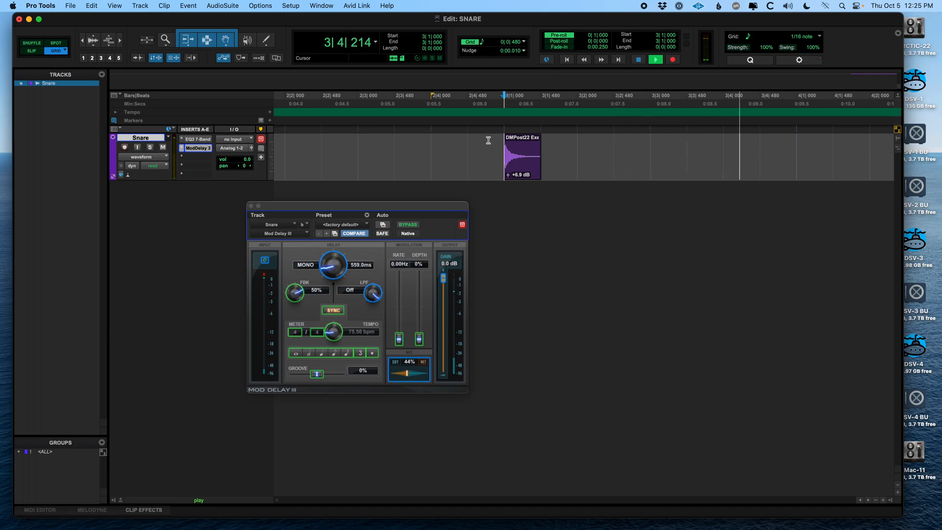
key(space)
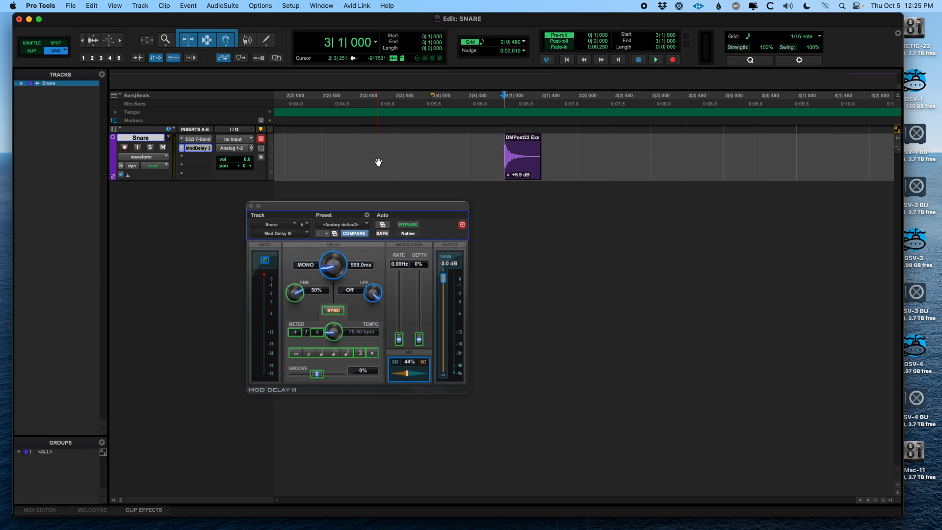
key(space)
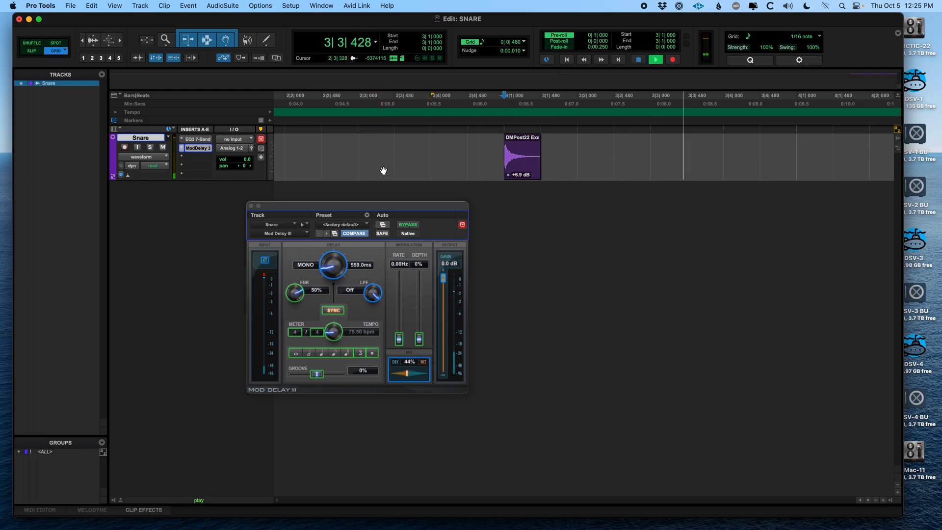
key(space)
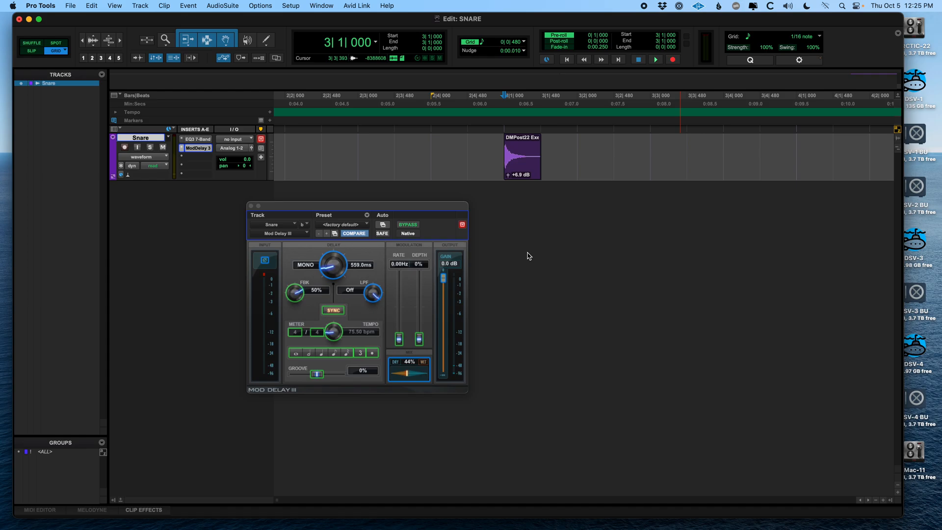
Step: Audition the snare clip with Mod Delay III bypassed and with it active, and close the plug-in window
drag(442, 208, 377, 218)
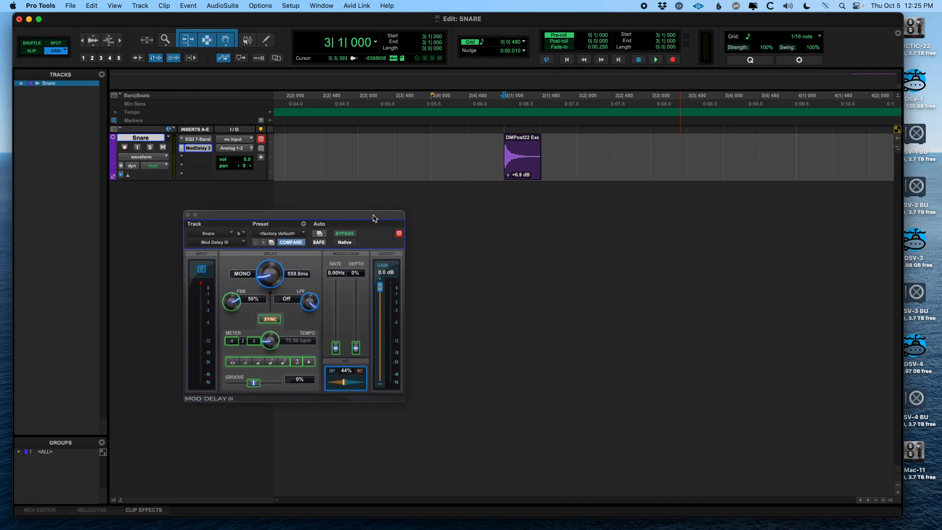
click(343, 234)
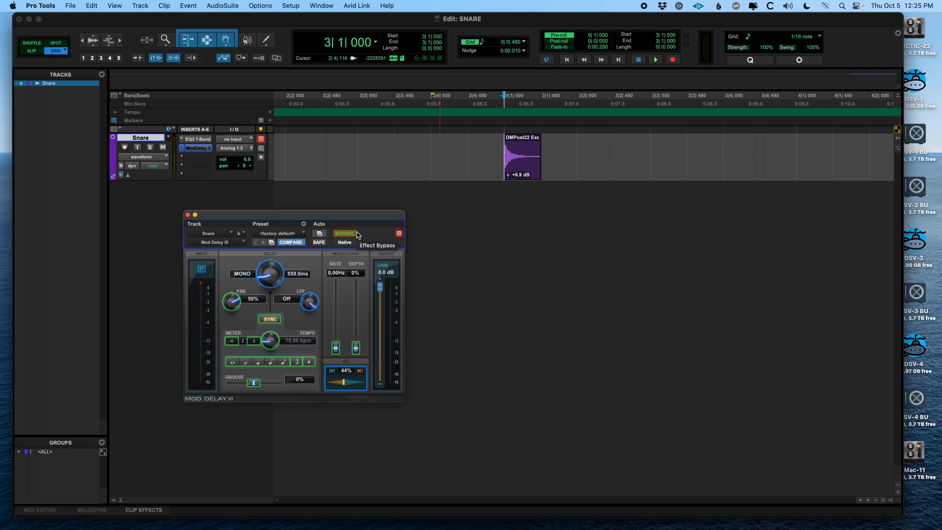
key(space)
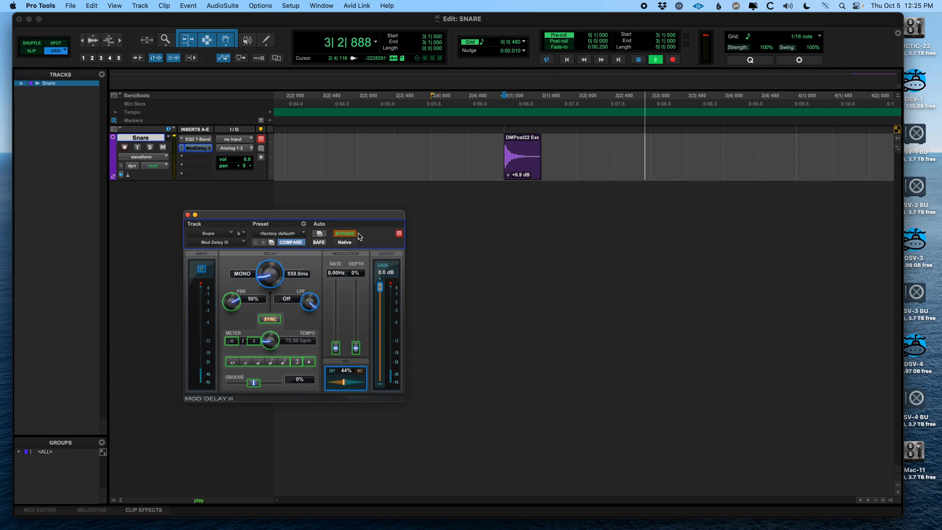
key(space)
click(354, 233)
key(space)
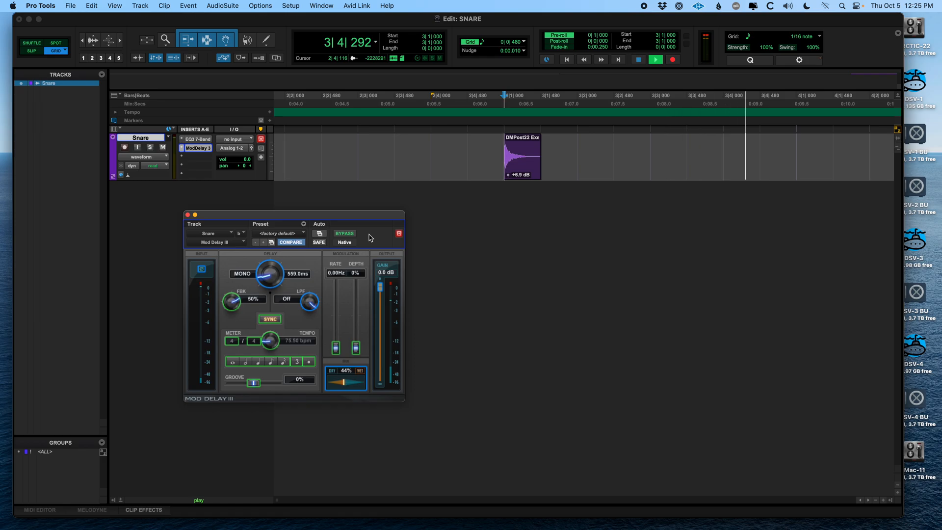
key(space)
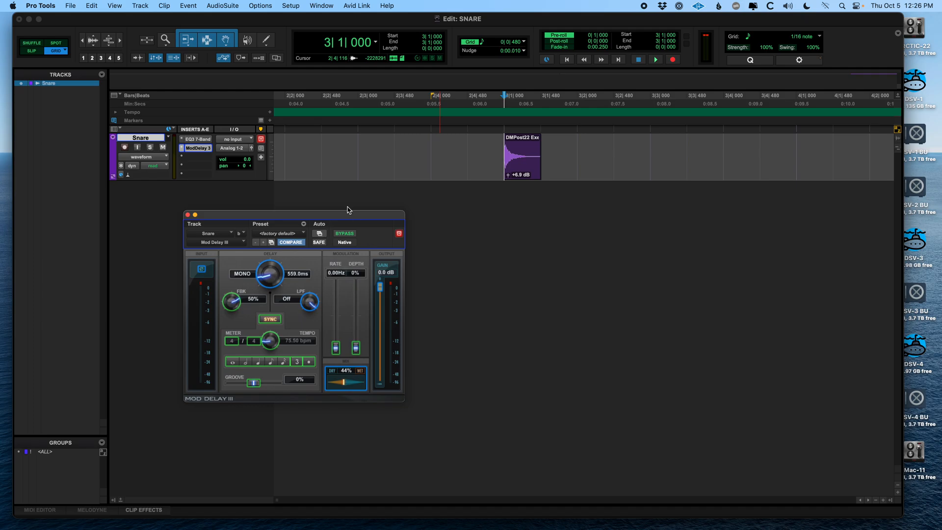
click(188, 214)
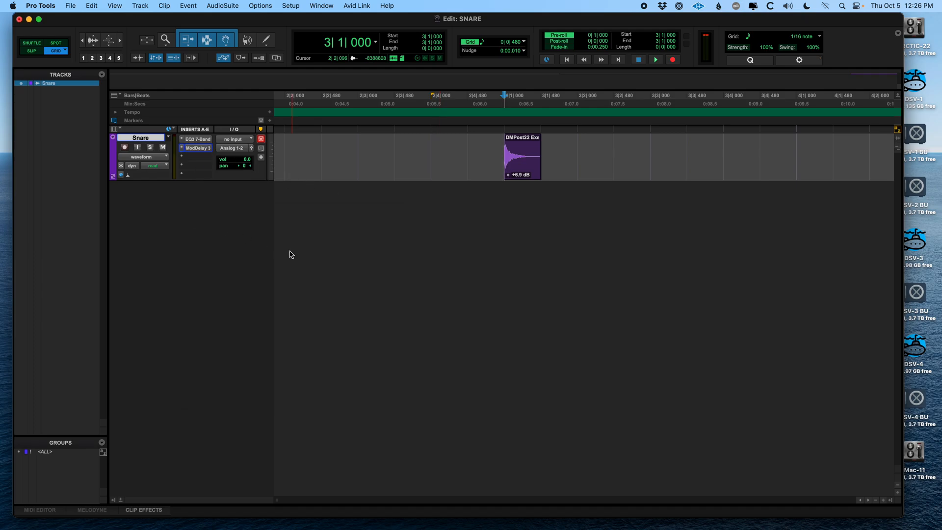
Step: Turn off the bypass on the Snare track's Mod Delay III insert and open its plug-in window
click(202, 149)
mouse_move(204, 150)
mouse_down()
mouse_move(198, 137)
mouse_move(199, 165)
mouse_move(196, 139)
mouse_move(201, 155)
mouse_up()
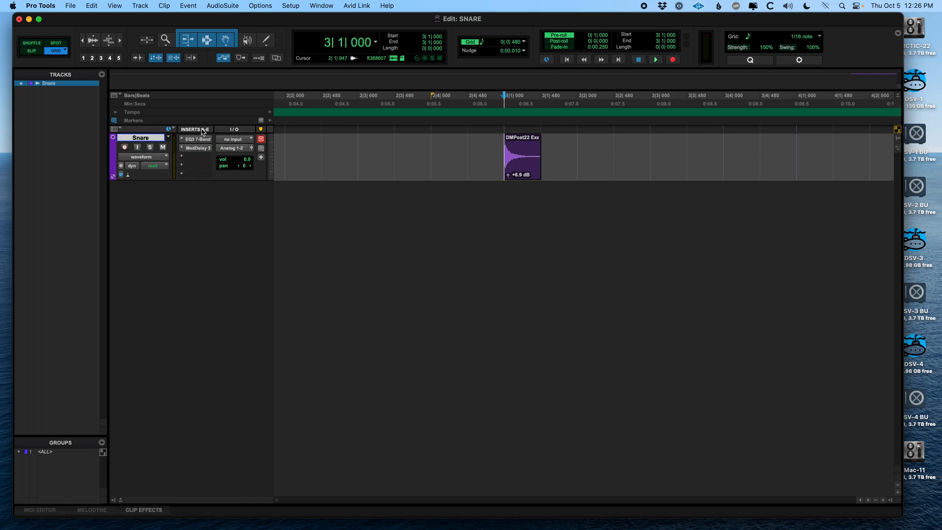
click(196, 151)
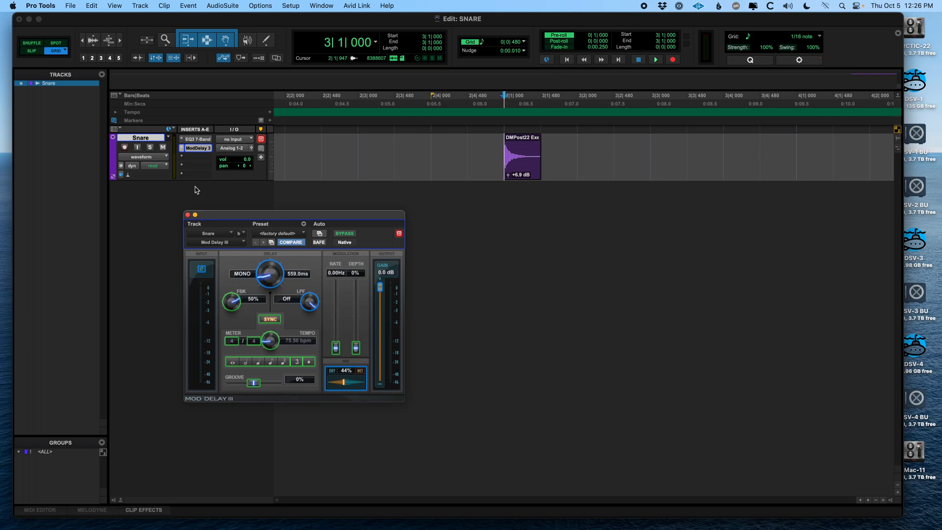
Step: Make the Mod Delay III insert on the Snare track inactive and active again
right_click(202, 149)
click(204, 162)
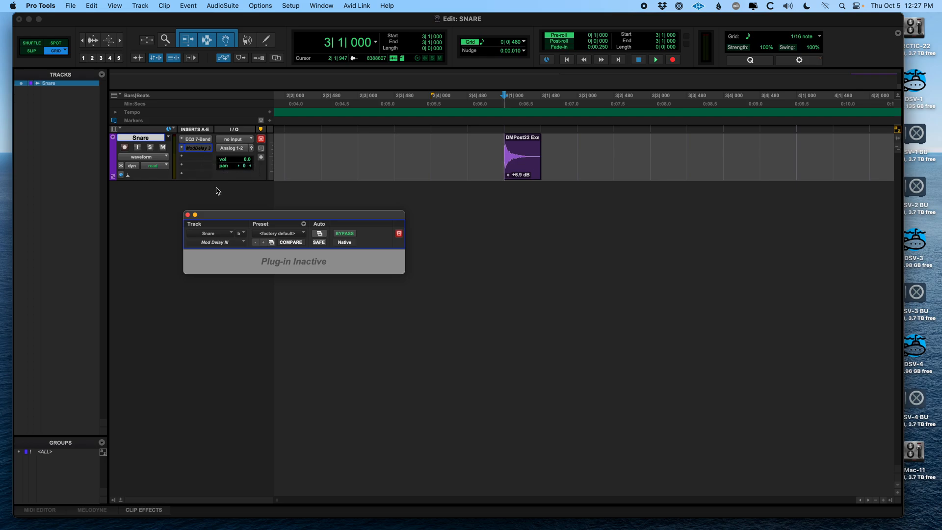
right_click(199, 148)
click(203, 160)
Step: Toggle the Mod Delay III bypass on and off and select the snare clip, moving the plug-in window aside
super+click(199, 148)
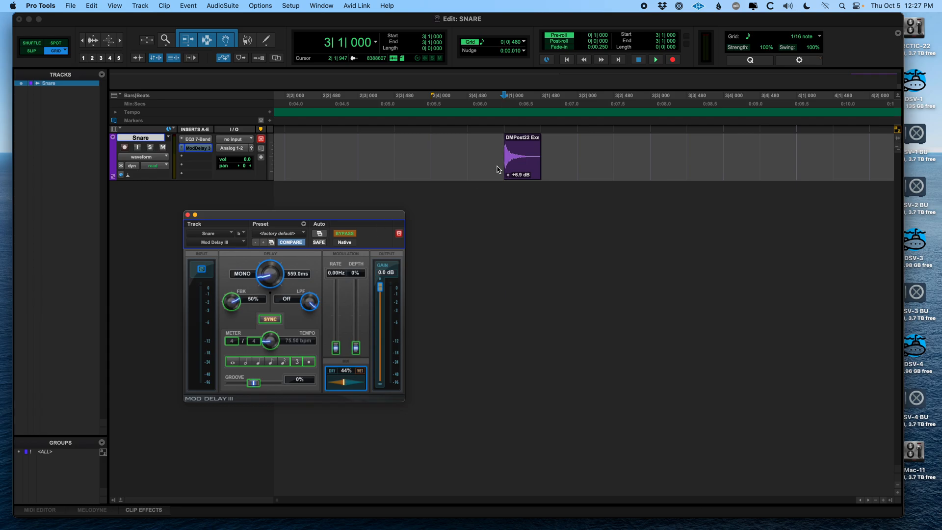
click(523, 168)
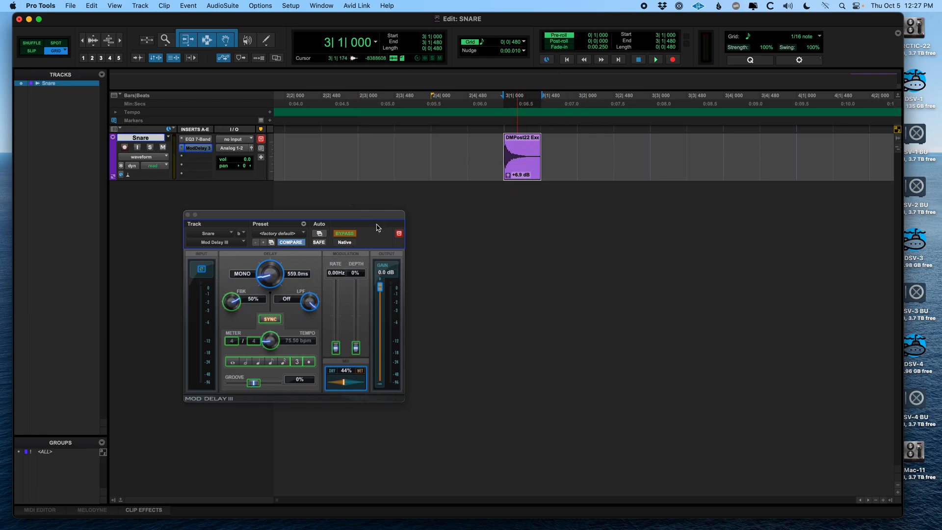
click(346, 234)
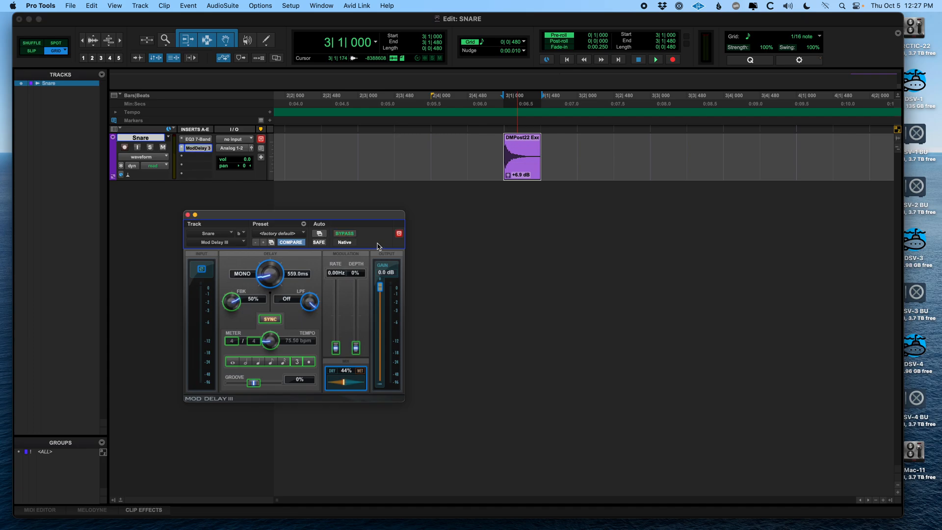
drag(365, 219, 251, 196)
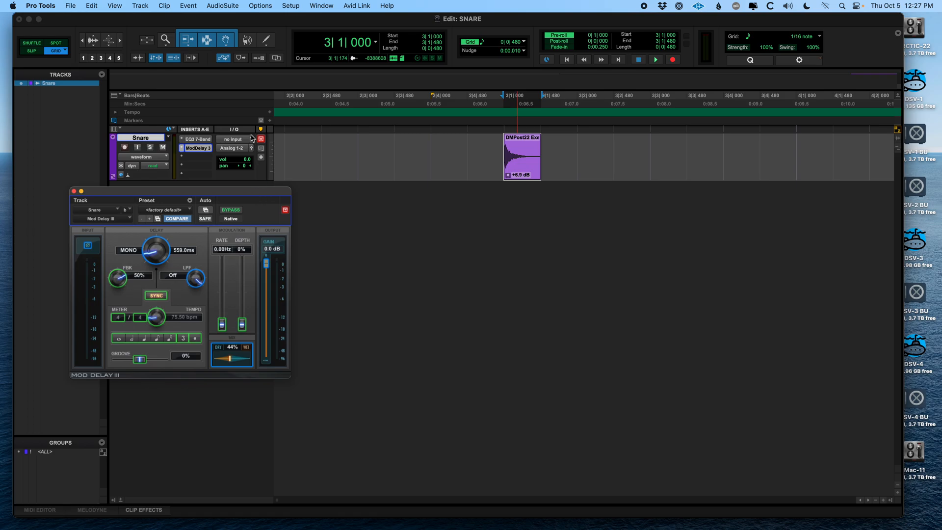
Step: Open the AudioSuite version of Mod Delay III and place its window beside the insert's plug-in window
click(223, 6)
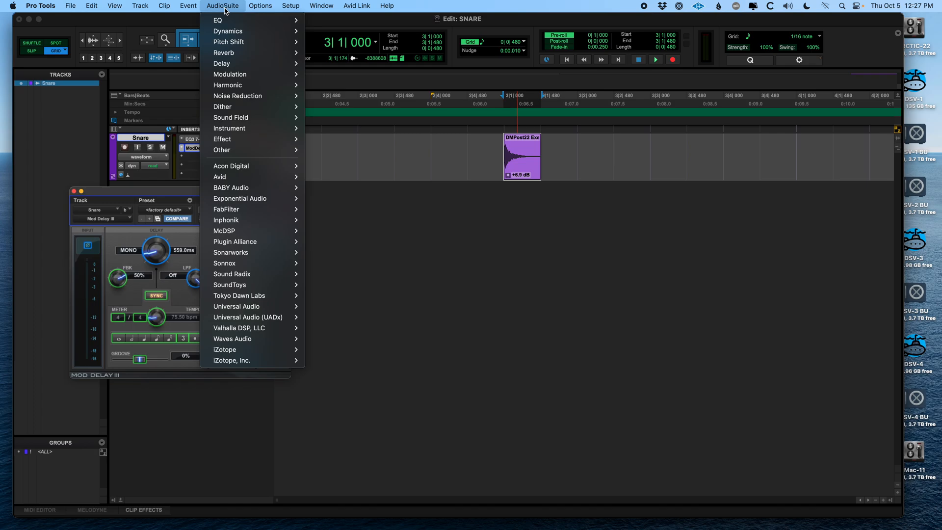
click(226, 7)
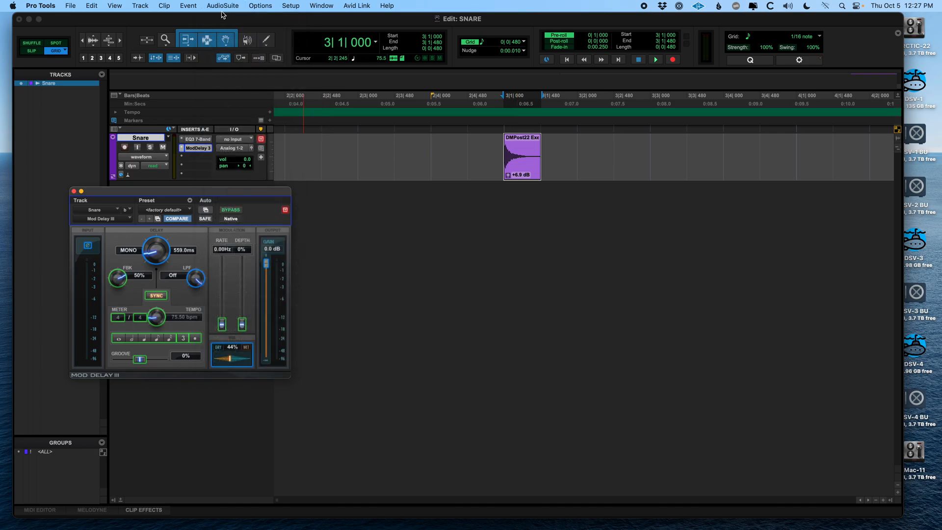
click(226, 7)
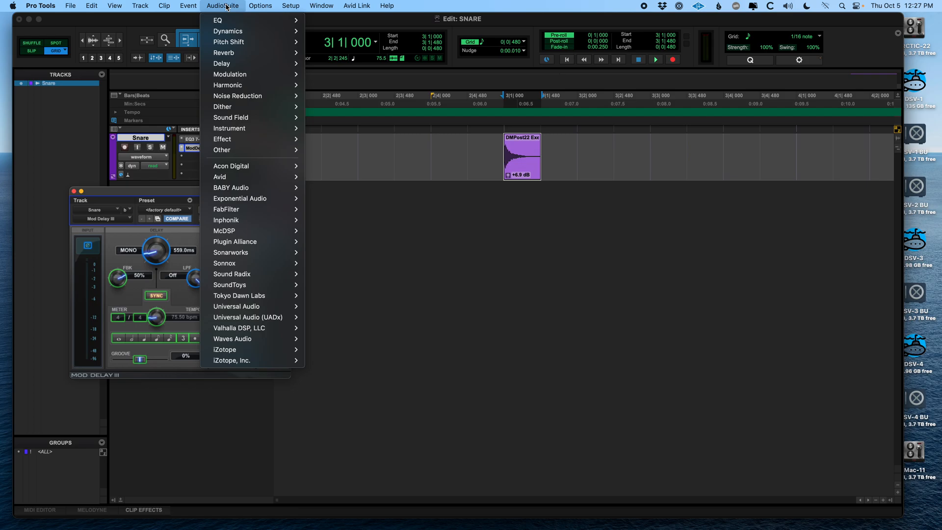
mouse_move(244, 63)
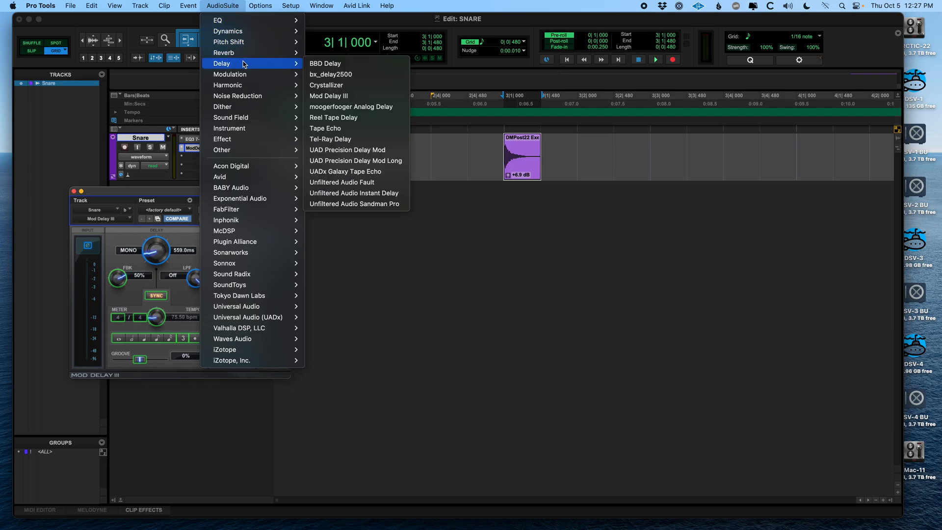
click(356, 96)
drag(398, 125, 523, 198)
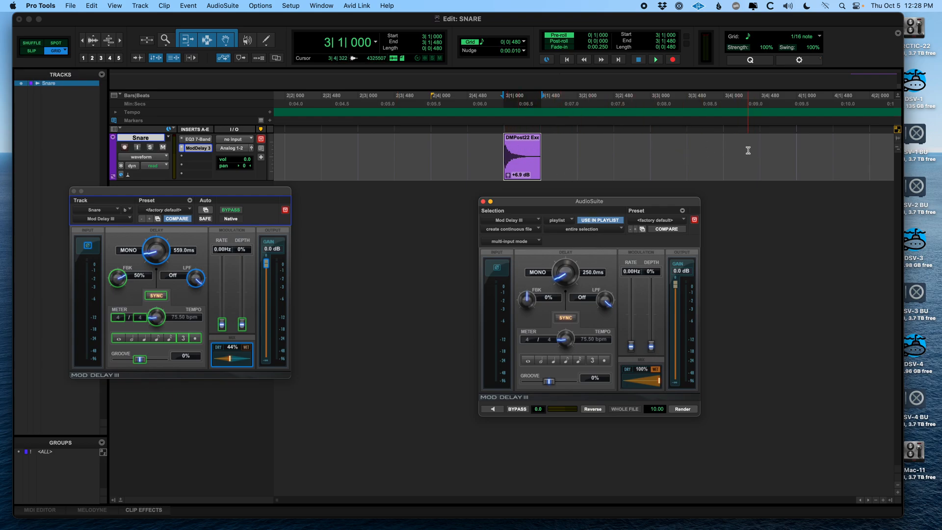
Step: Bypass the Mod Delay III insert with the snare clip selected and reposition its plug-in window near the AudioSuite one
click(524, 174)
shift+super+click(204, 153)
super+click(208, 142)
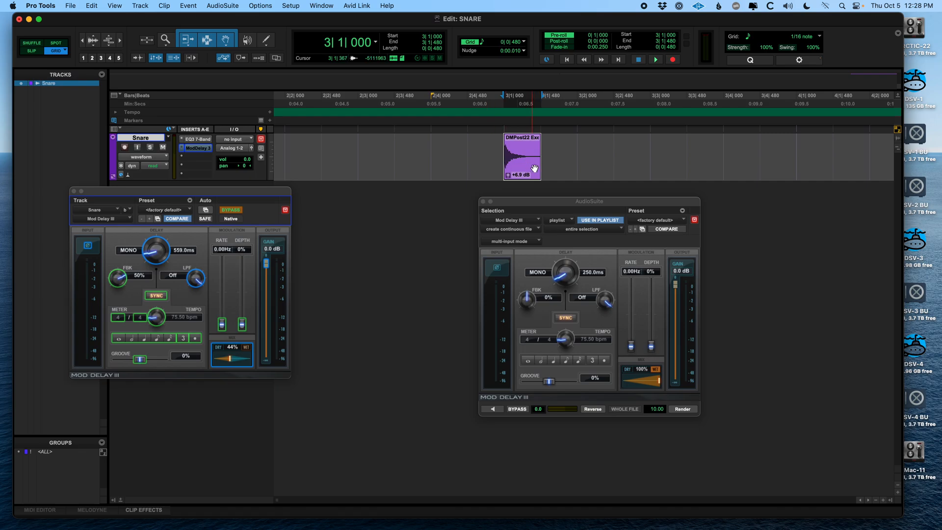
click(228, 192)
drag(228, 193, 251, 201)
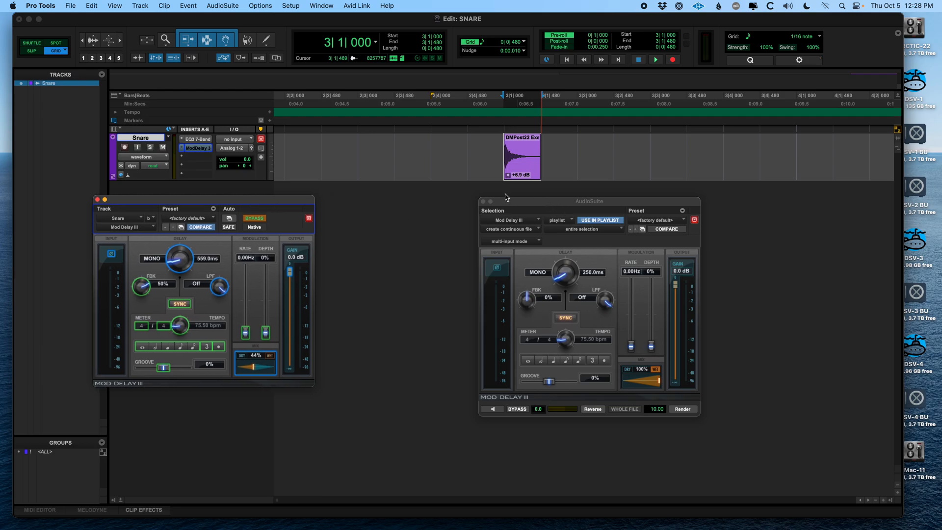
drag(284, 203, 345, 189)
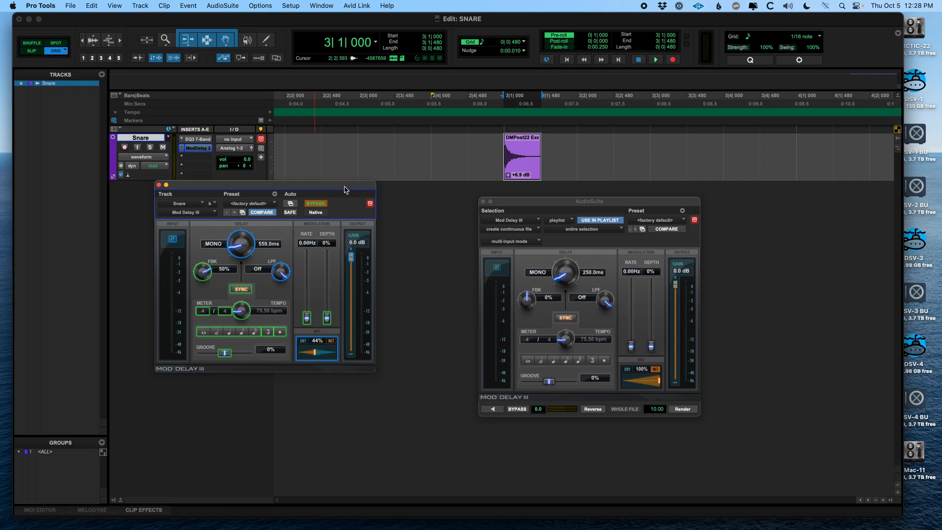
Step: Paste the insert's Mod Delay III settings into the AudioSuite window and set its delay time to 816.0 ms
click(550, 202)
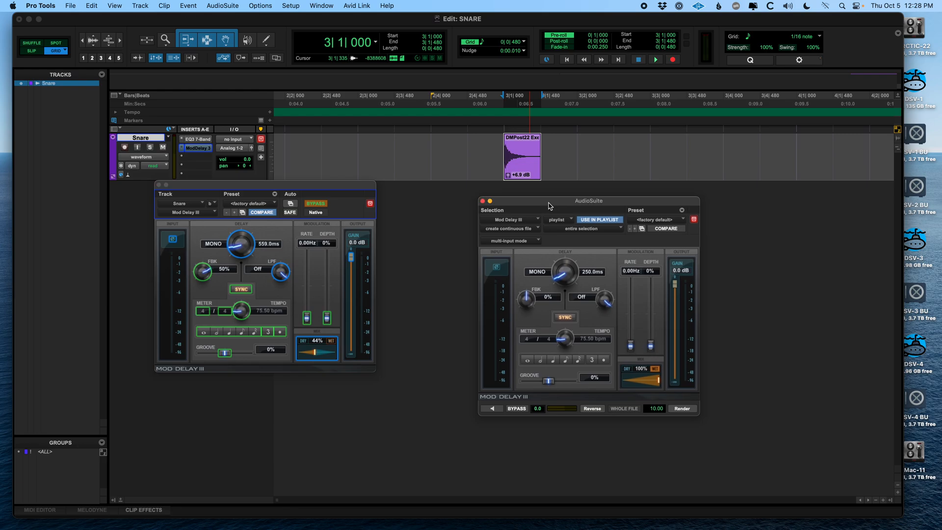
key(shift+super+v)
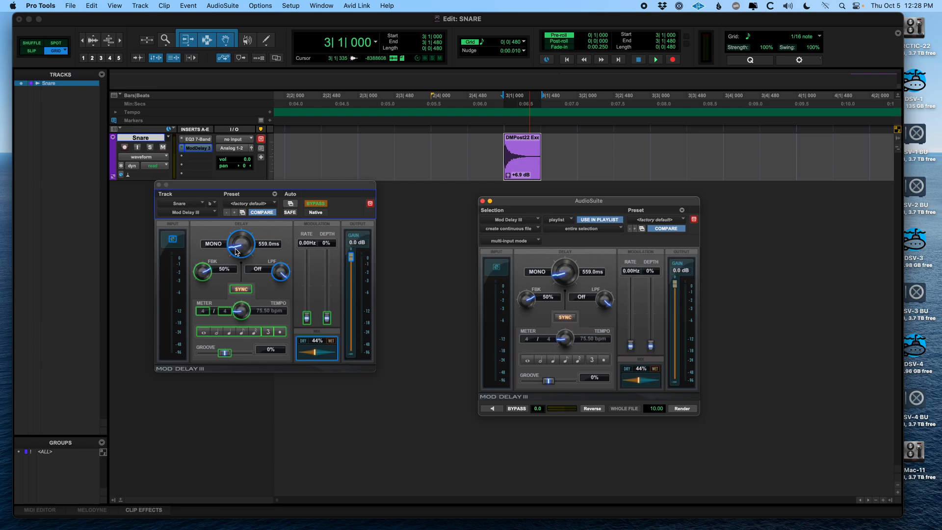
drag(558, 274, 558, 267)
Step: Close the insert's Mod Delay III window and move the AudioSuite window beneath the snare track
click(351, 187)
click(159, 186)
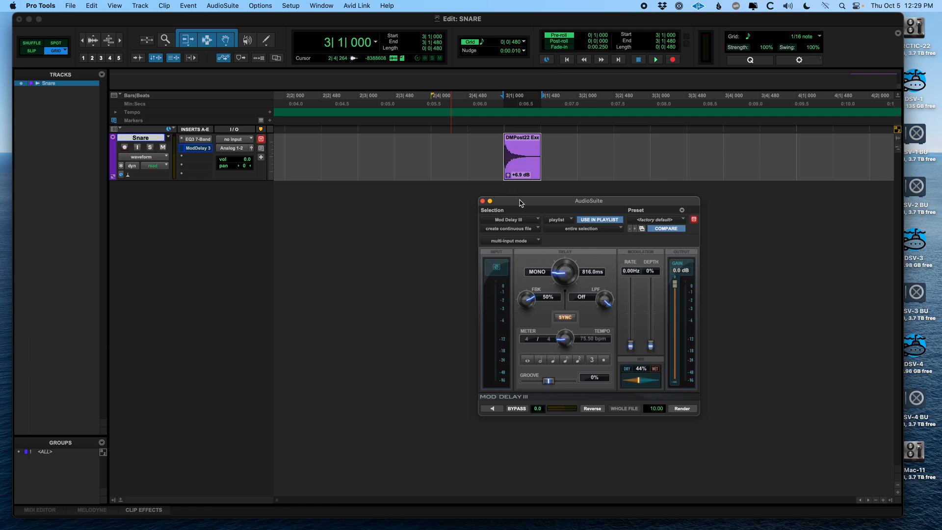
drag(517, 203, 379, 199)
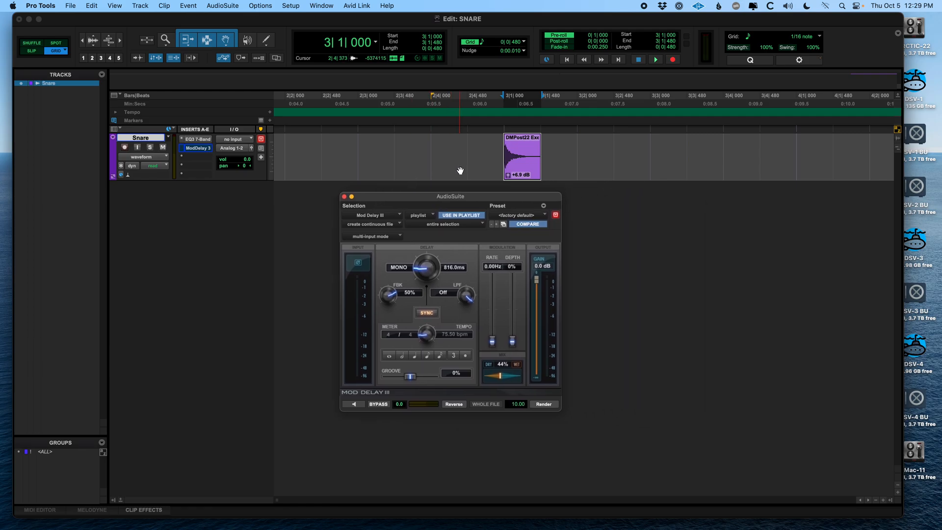
shift+click(759, 149)
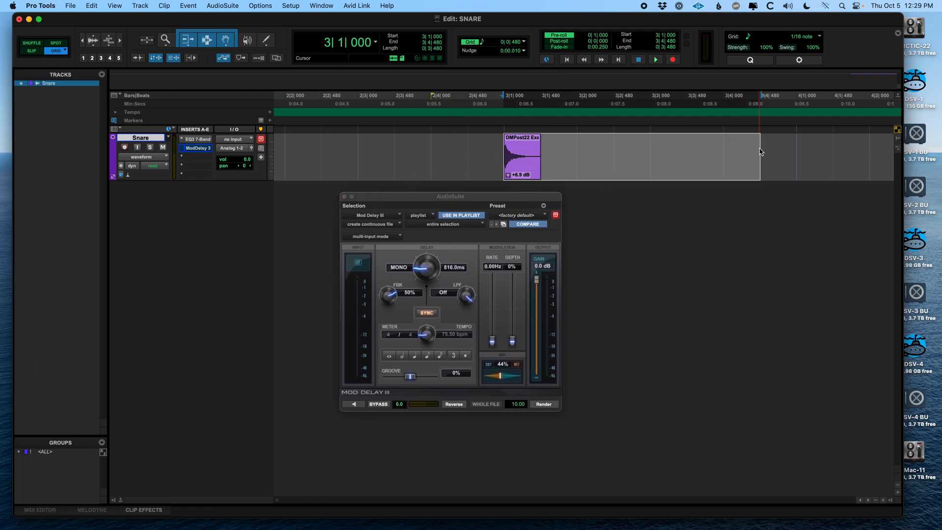
drag(470, 148, 832, 154)
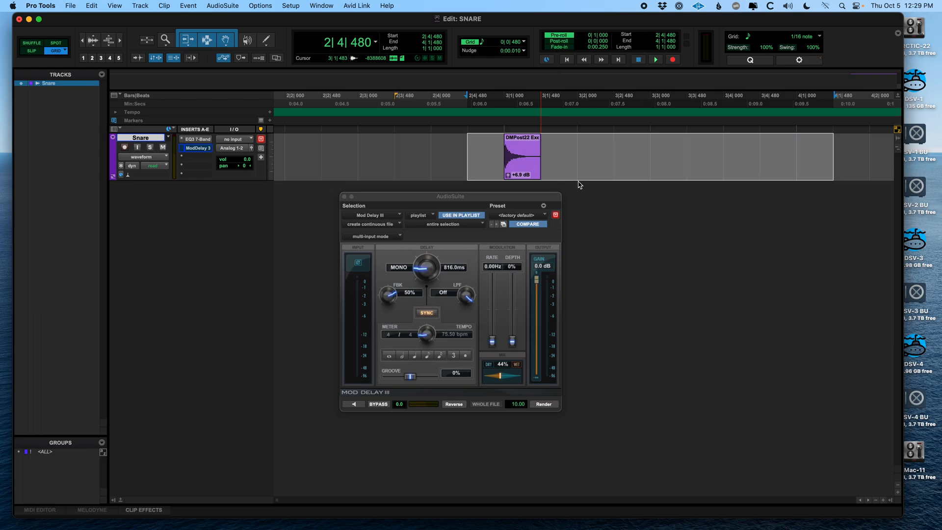
click(589, 146)
Step: Select the snare clip and extend the selection to 4|2|000 to leave room for the delay repeats
click(524, 172)
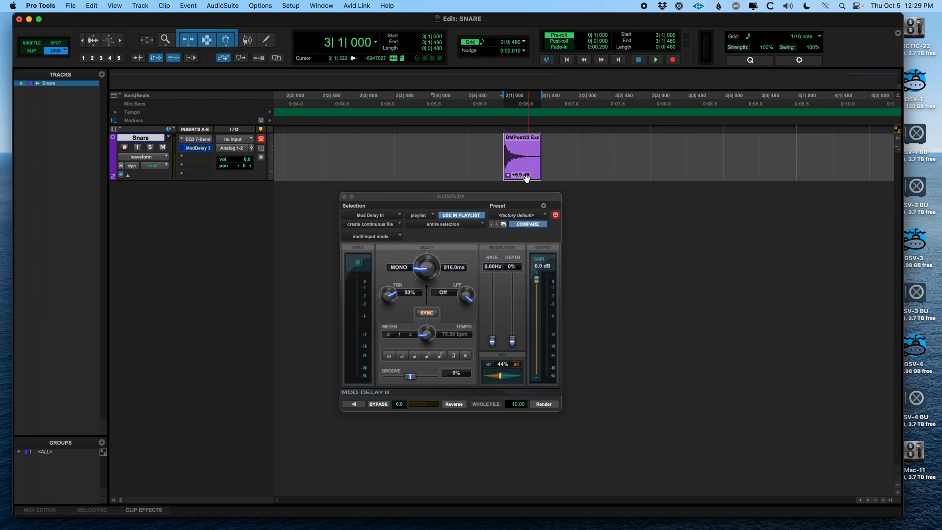
shift+click(858, 143)
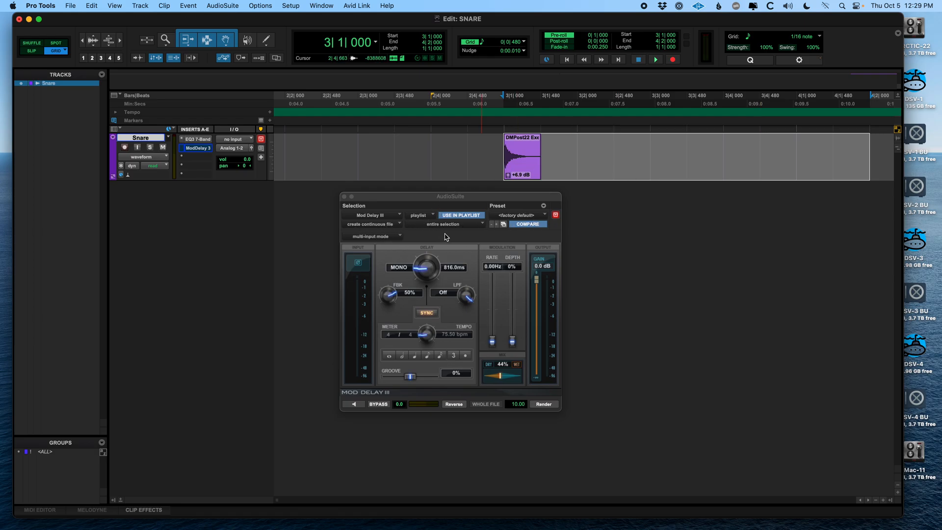
Step: Examine the AudioSuite file output and processing options, keeping create continuous file and entire selection
click(390, 225)
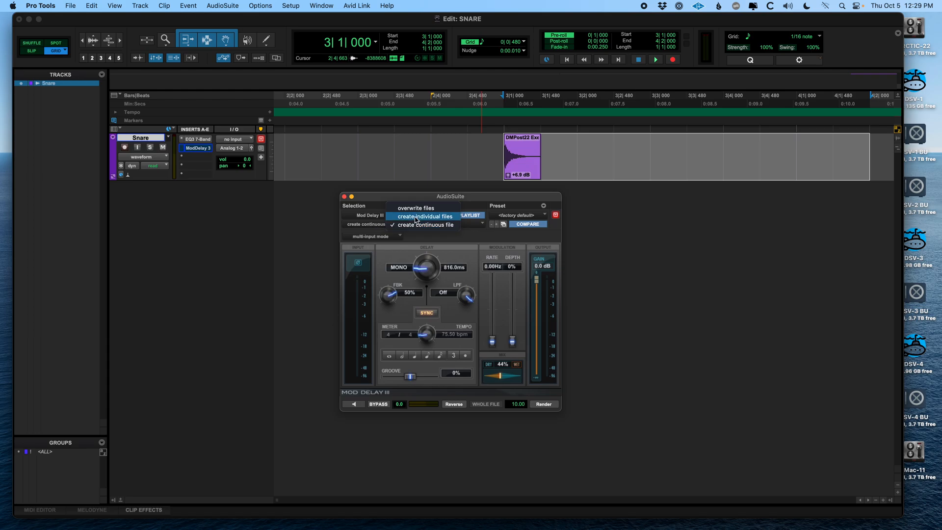
click(371, 228)
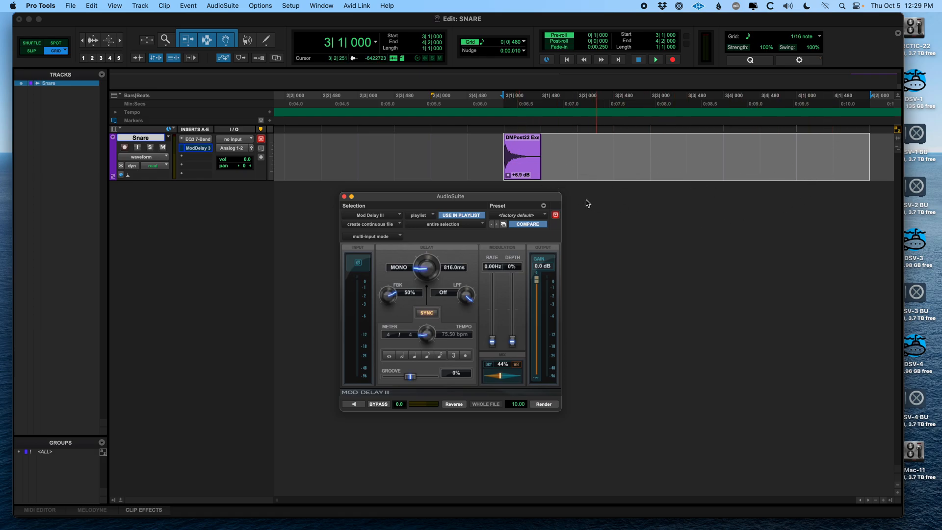
click(365, 226)
click(370, 206)
click(385, 225)
click(414, 243)
click(445, 226)
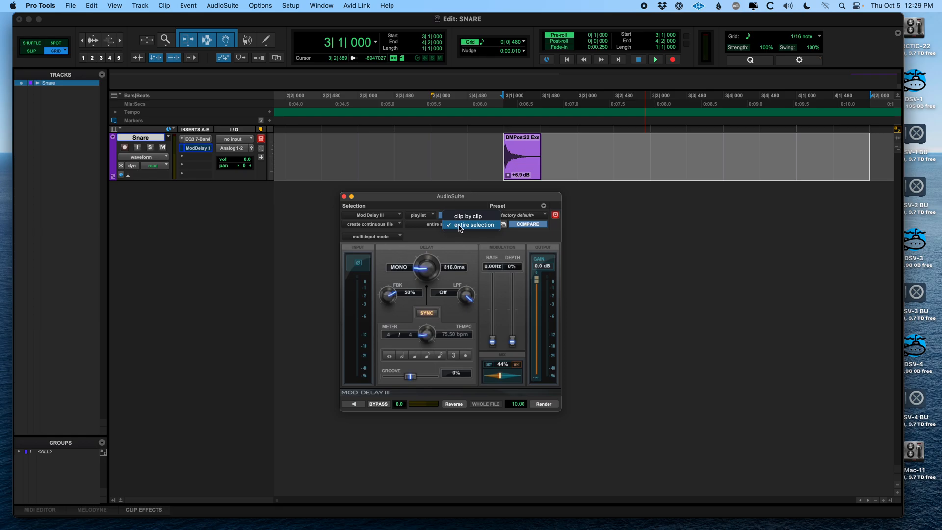
click(460, 226)
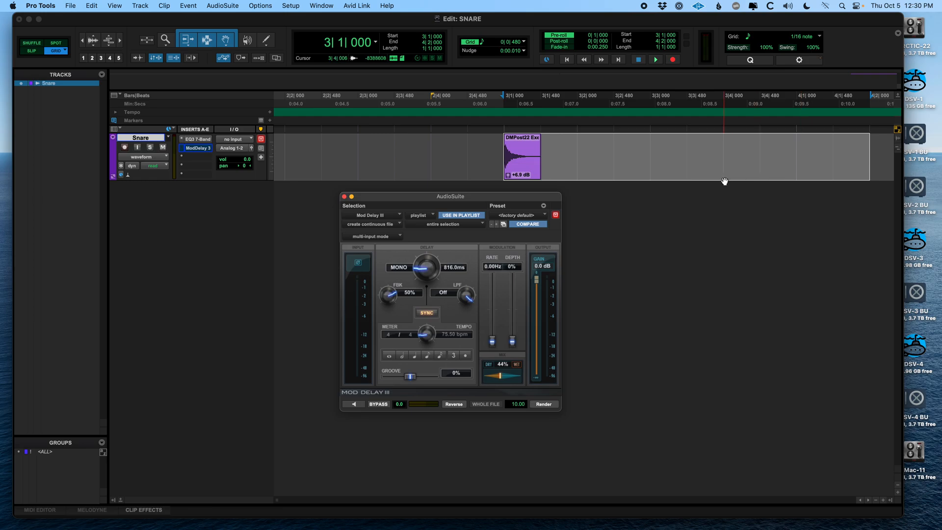
Step: Move the AudioSuite window clear of the clip, preview the delay, set its time to 610.0 ms and preview again
drag(480, 199, 392, 150)
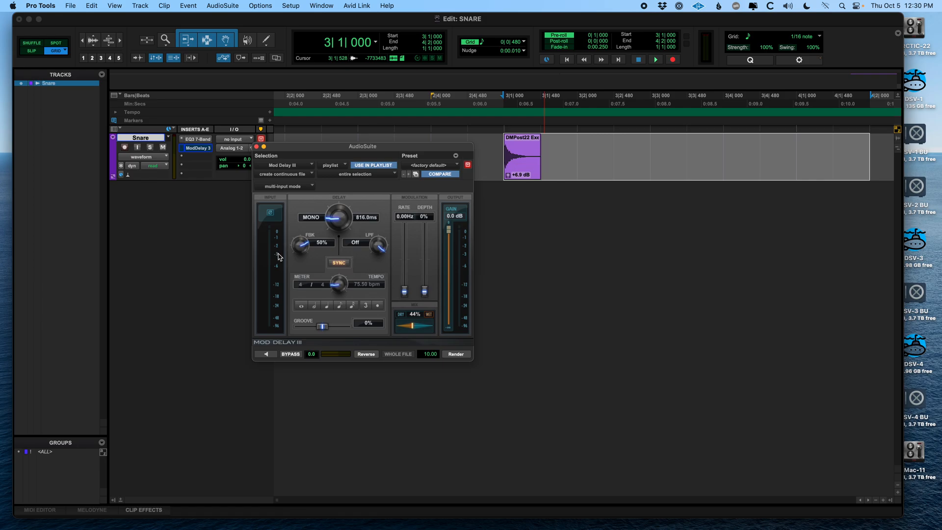
click(265, 355)
click(265, 354)
drag(333, 218, 334, 229)
click(268, 354)
click(267, 354)
Step: Render Mod Delay III onto the selection, close the AudioSuite window and place the edit cursor at 2|4|480
click(455, 354)
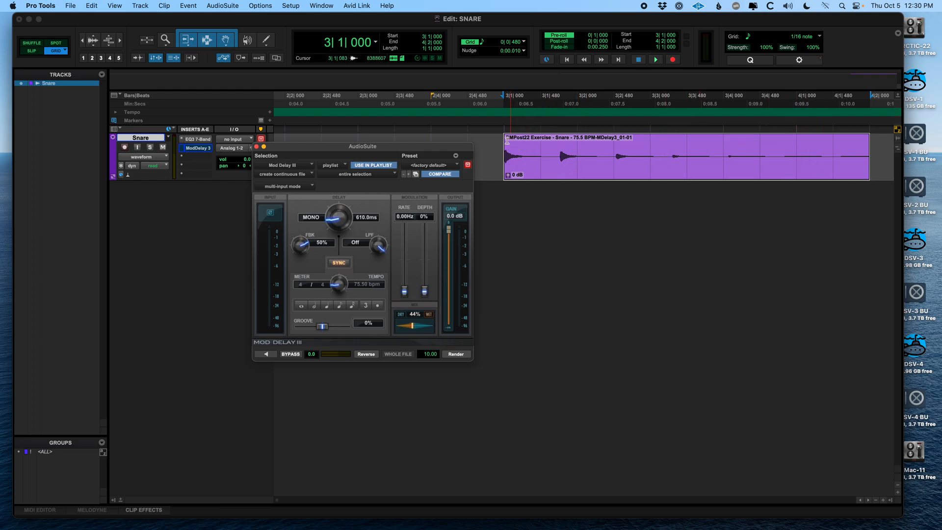
click(256, 146)
click(469, 150)
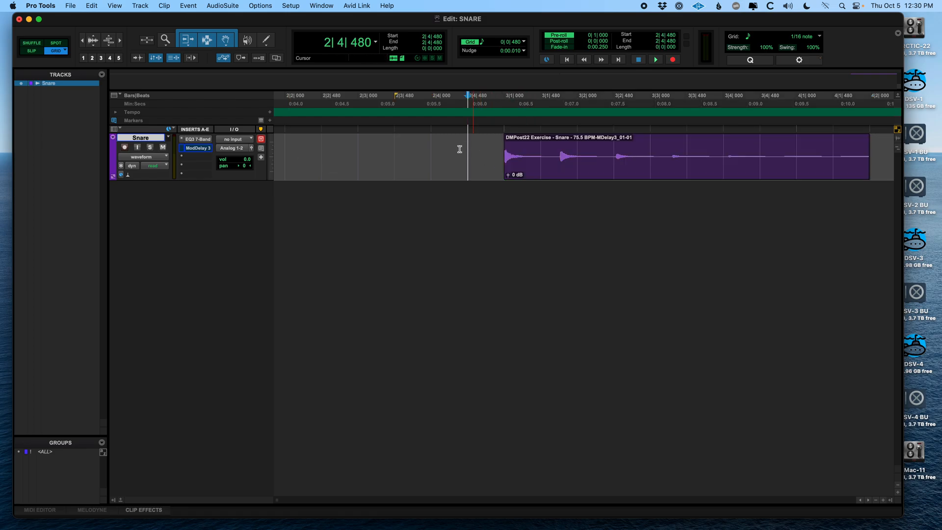
Step: Remove the Mod Delay III insert from the Snare track, leaving only the EQ
right_click(188, 150)
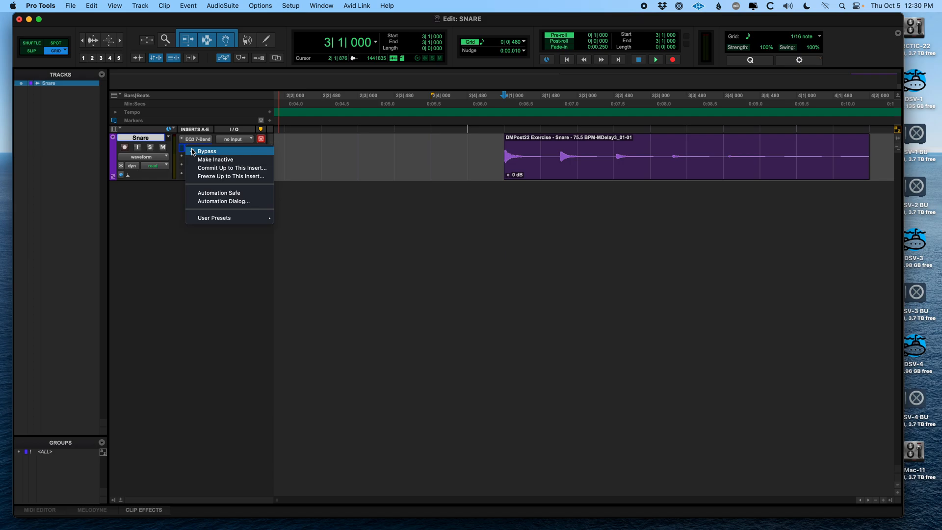
click(170, 213)
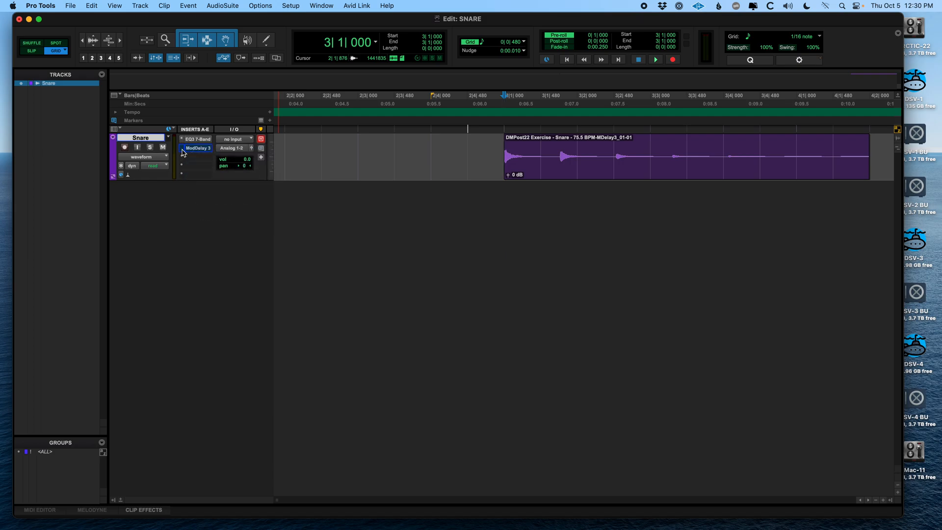
click(183, 152)
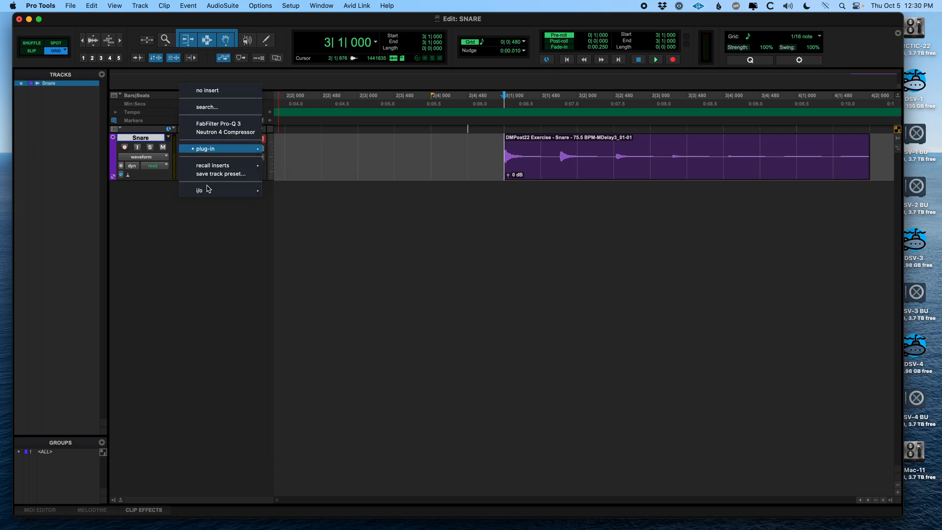
click(228, 93)
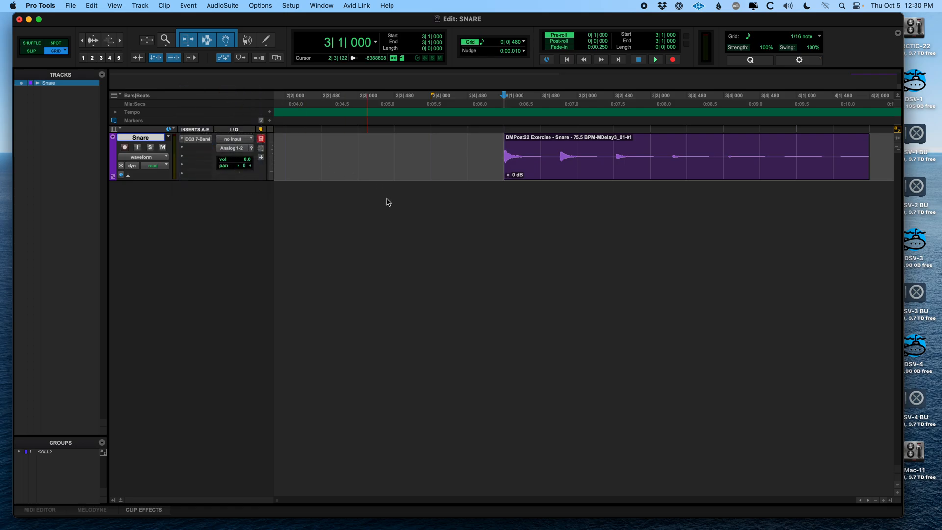
Step: Play the rendered snare clip from 2|4|480 without the insert delay
click(467, 148)
key(space)
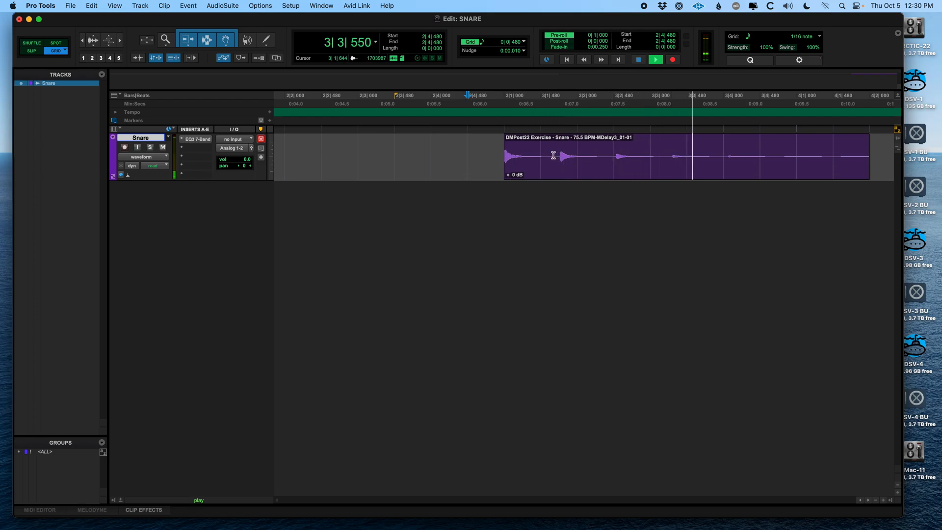
key(space)
Step: Move the rendered snare clip to 5|4|480 and play it from there
key(super+bracketleft)
key(super+bracketleft)
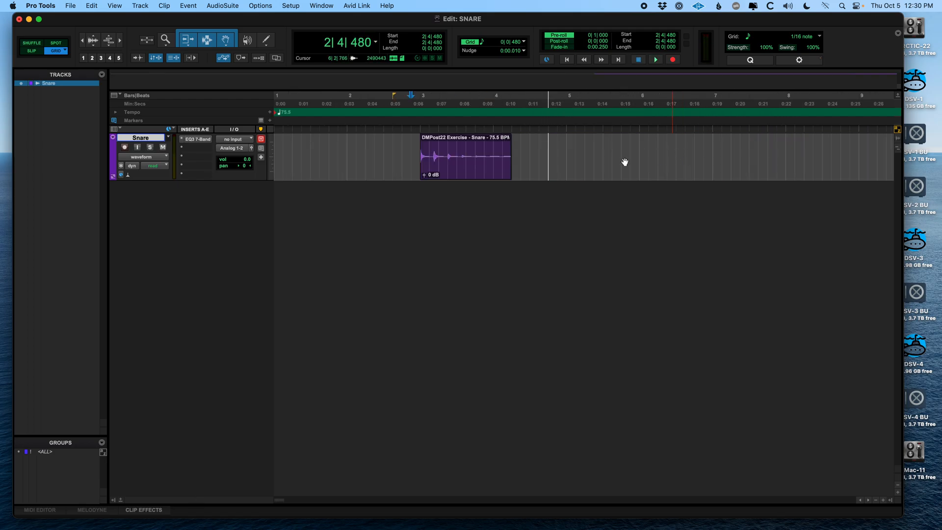
click(462, 172)
drag(462, 172, 672, 174)
key(space)
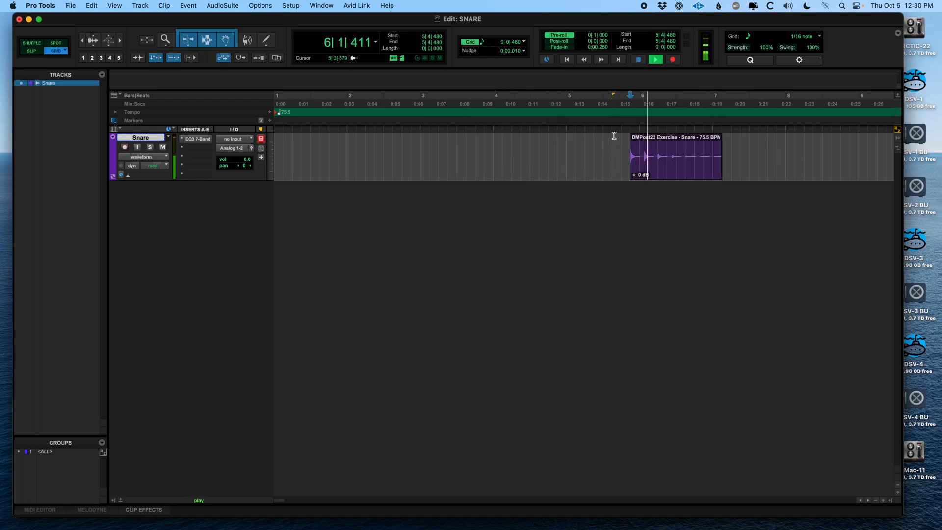
key(space)
Step: Move the rendered snare clip to 2|1|000 and play it, and reposition it at 3|2|480
drag(675, 174, 393, 167)
key(space)
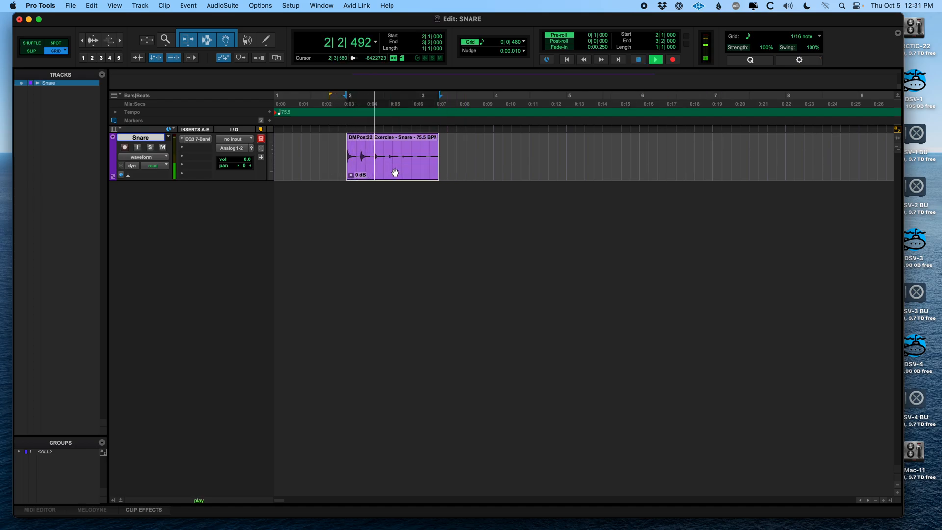
key(space)
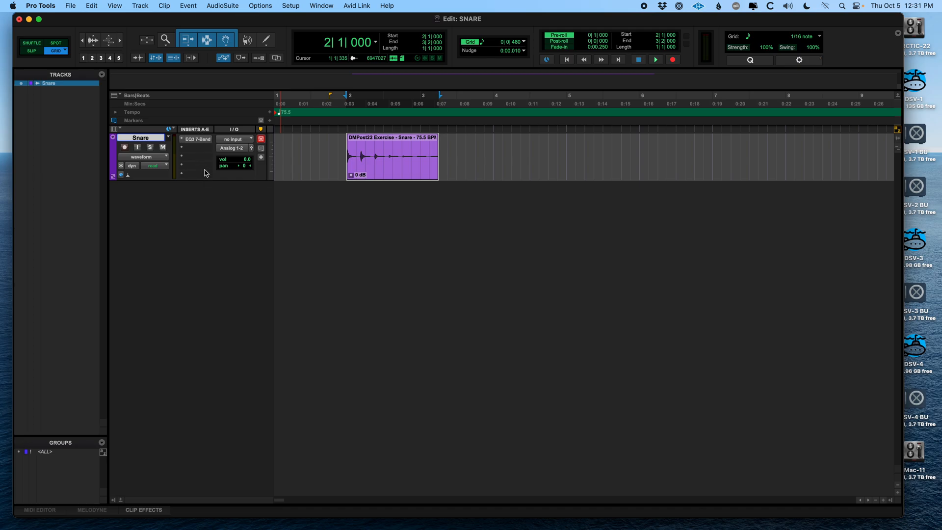
drag(369, 172, 467, 167)
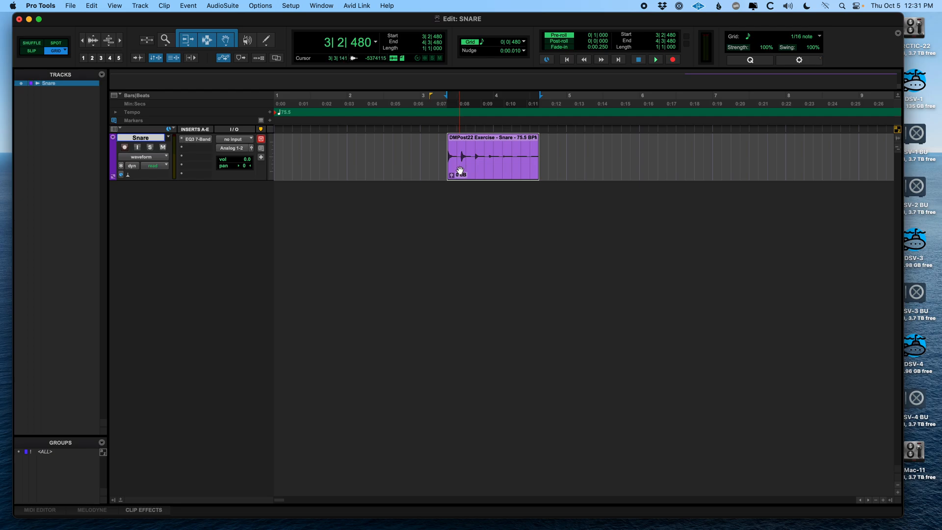